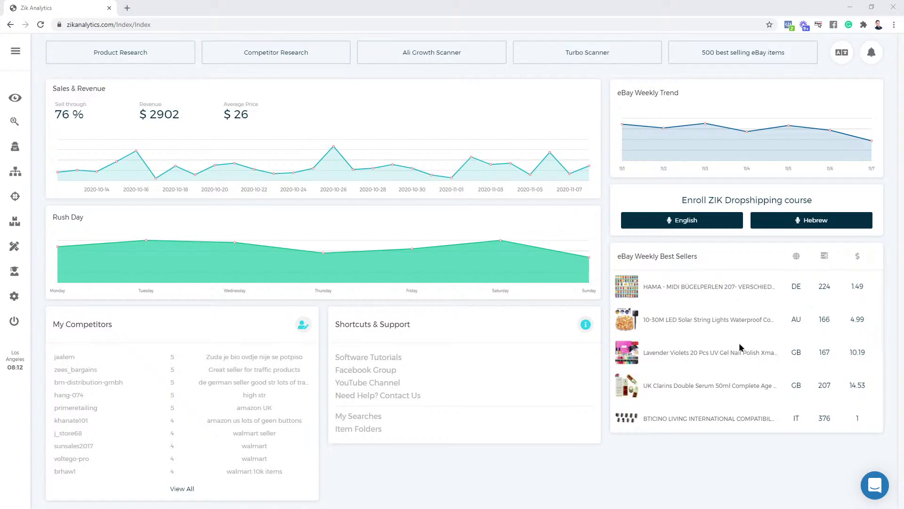
- Switch to Paint and restore its window to a smaller size over the browser dashboard
left_click_drag(538, 120, 442, 90)
double_click(442, 92)
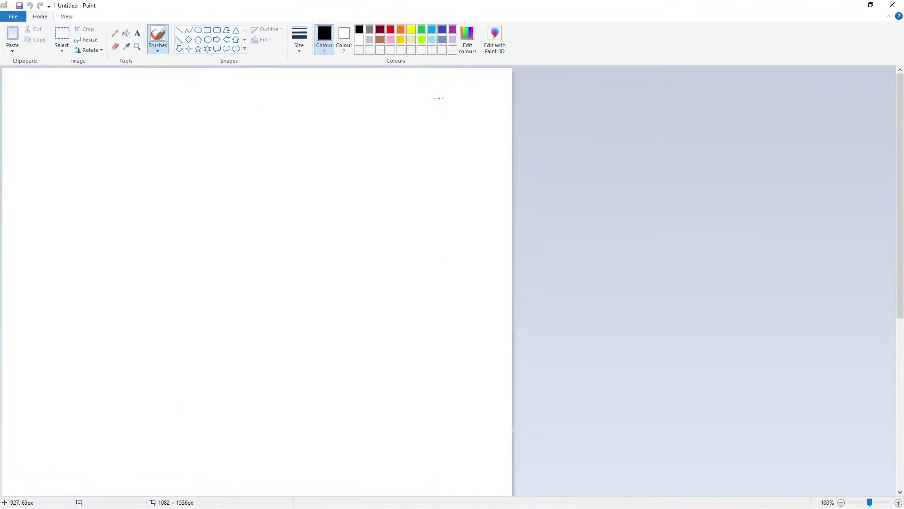
left_click_drag(380, 6, 404, 11)
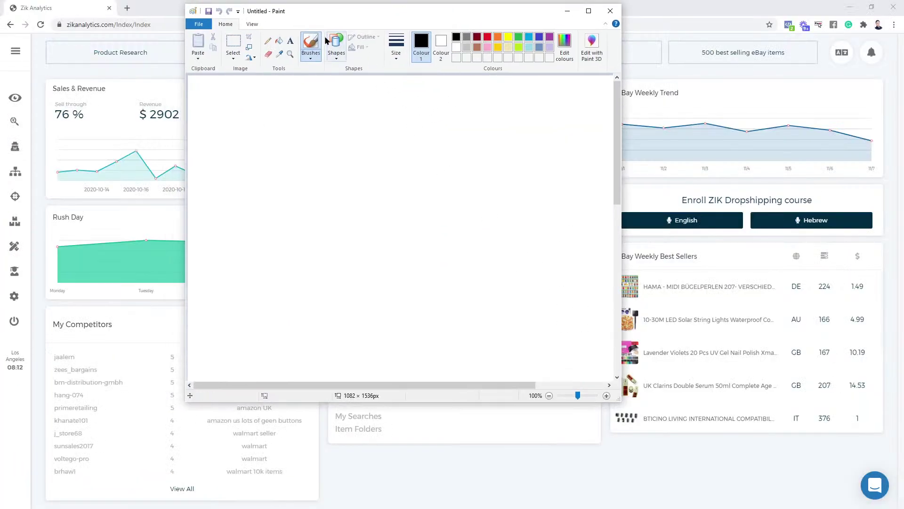
- Create a text box of about 336 × 117 px on the canvas and set its font size to 26
left_click(290, 41)
mouse_move(283, 166)
left_mouse_down()
mouse_move(359, 176)
mouse_move(438, 218)
left_mouse_up()
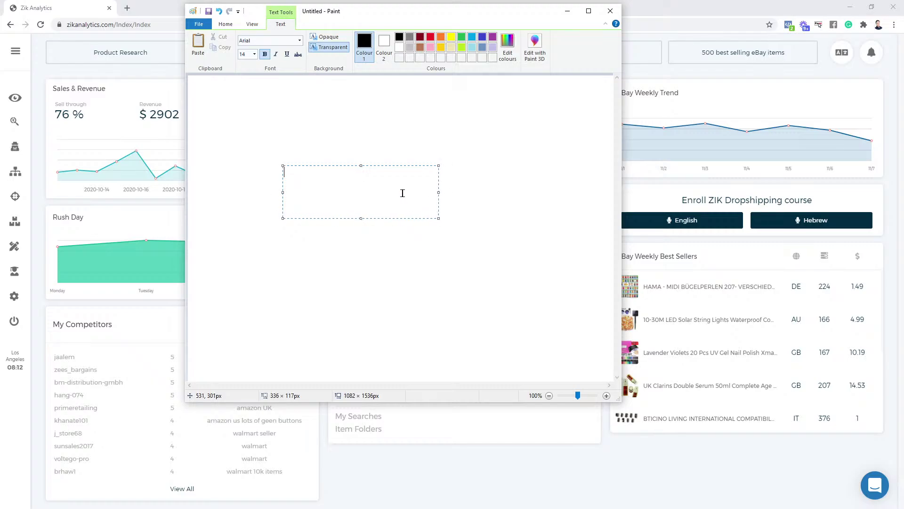
left_click(254, 55)
left_click(244, 153)
type("D")
key("BackSpace")
type("SD")
key("BackSpace")
key("BackSpace")
type("sMA")
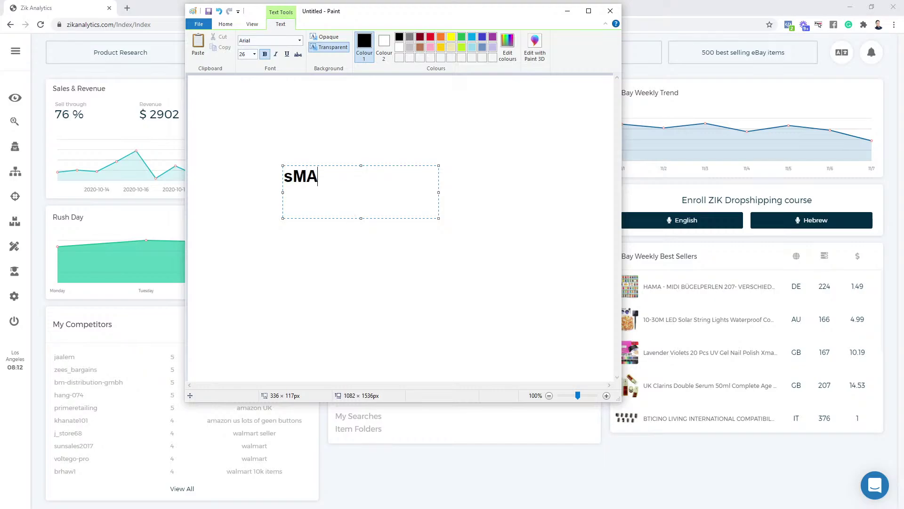
key("BackSpace")
key("BackSpace")
key("BackSpace")
type("Smart")
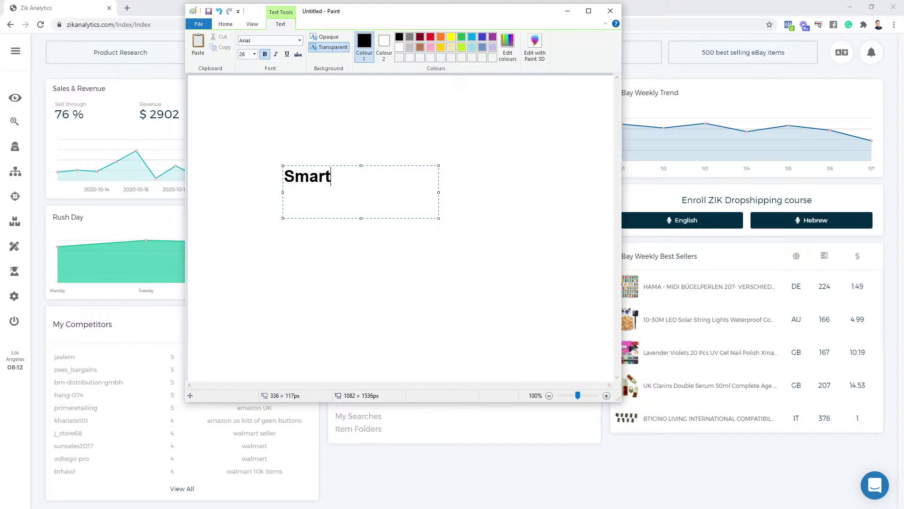
type("phone")
- Replace the text box's entire content with "Mini Smartphone", followed by blank lines
key("ctrl+a")
type("Min")
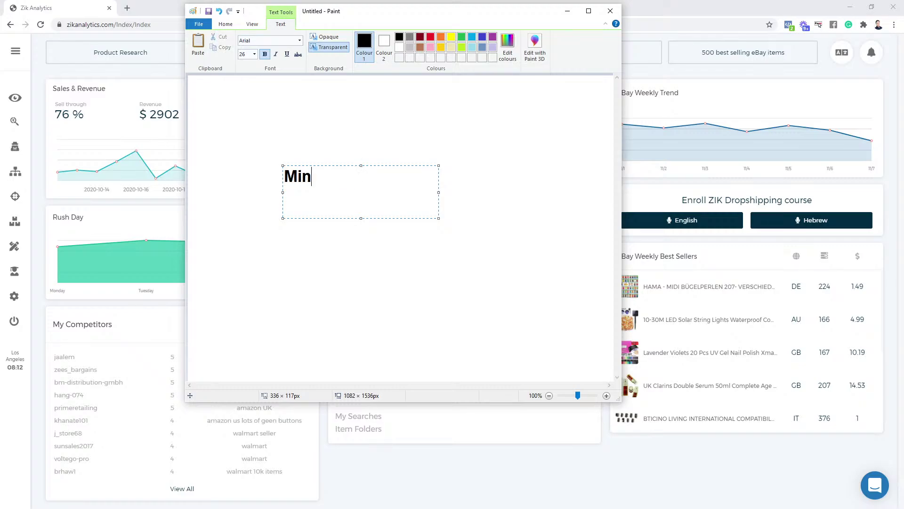
type("i Smartp")
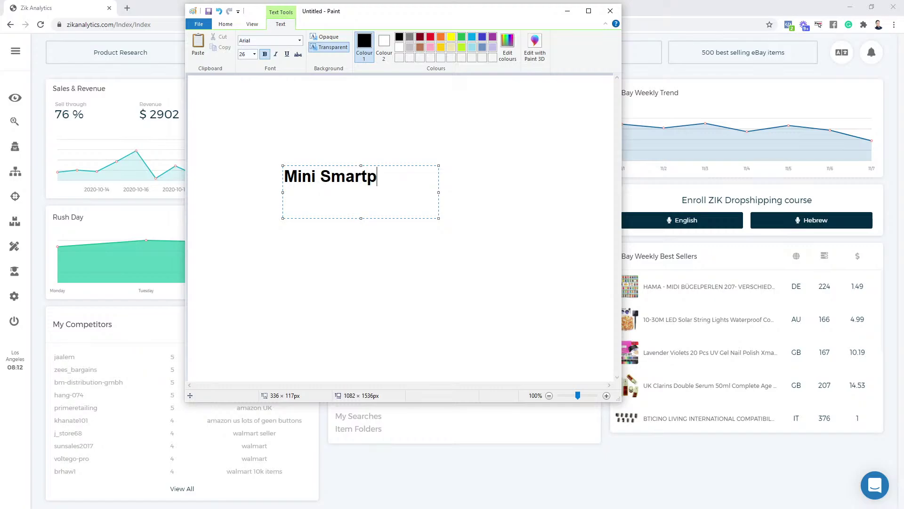
type("hone")
key("Return")
key("Return")
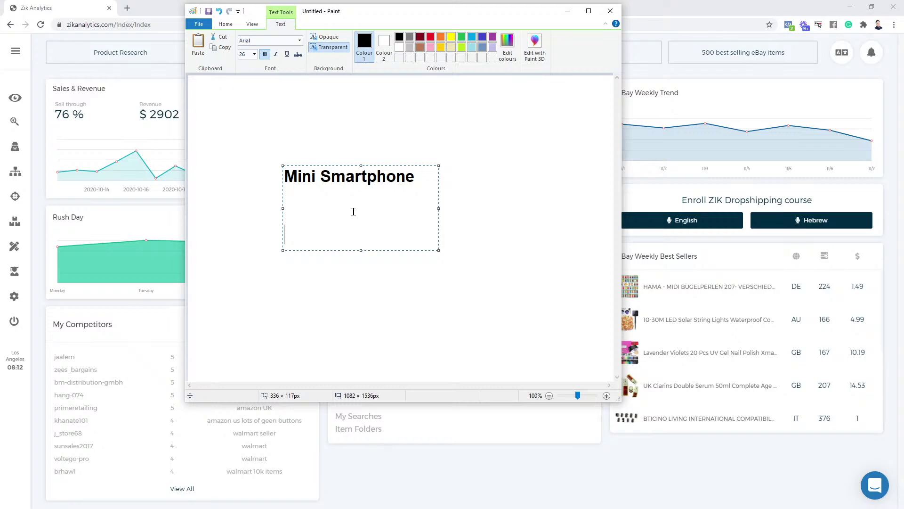
- Add "Apple Iphone X Black 256GB 2020" below "Mini Smartphone" and widen the text box so it fits on one line
type("Apple Ip")
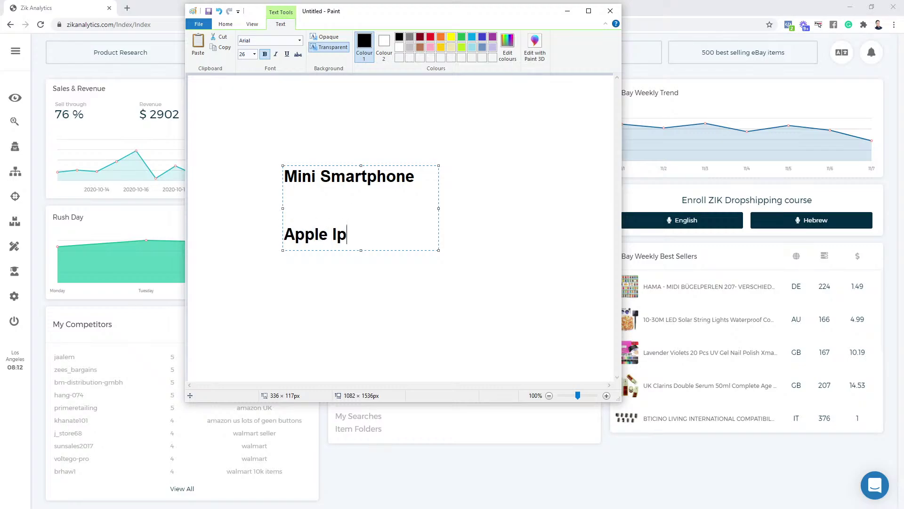
type("hone X")
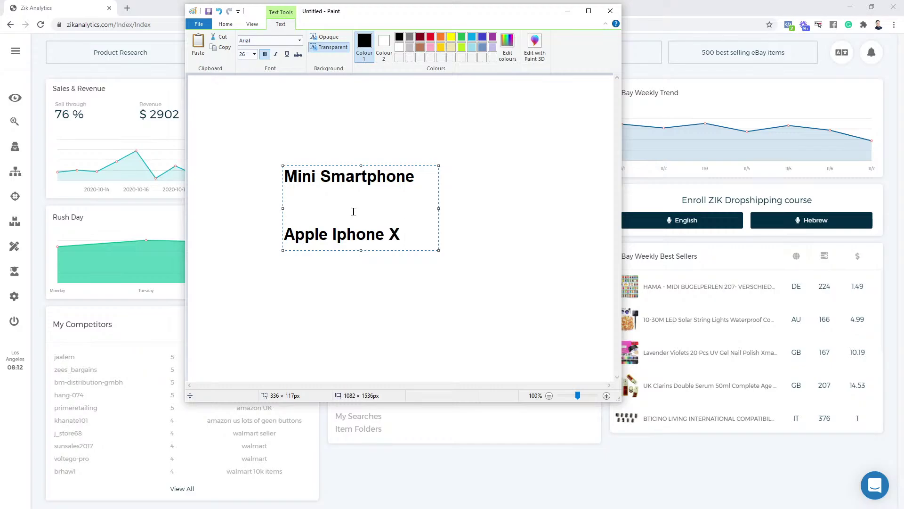
type(" Black 50")
key("BackSpace")
key("BackSpace")
key("BackSpace")
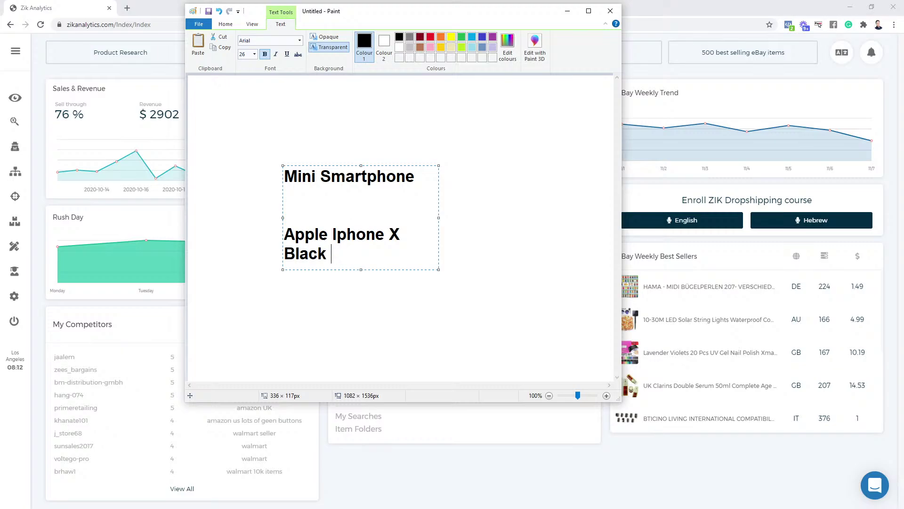
type("256GB")
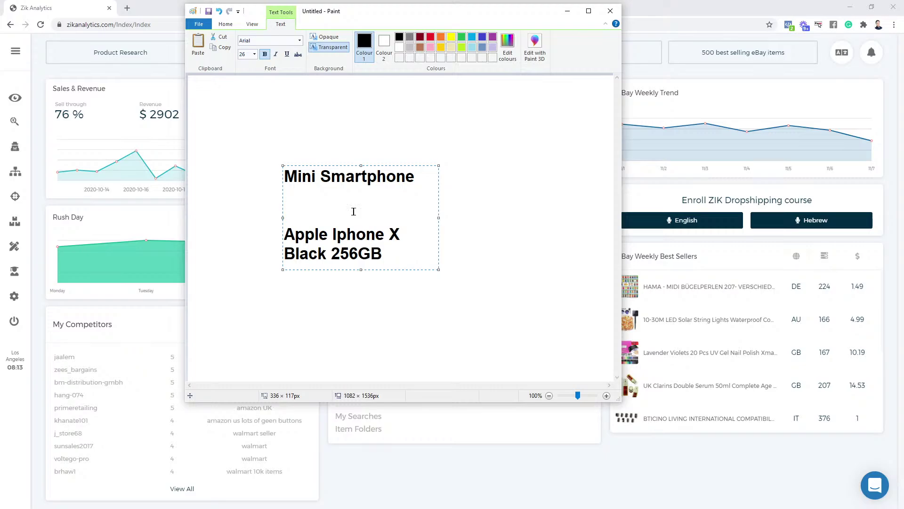
type("2020")
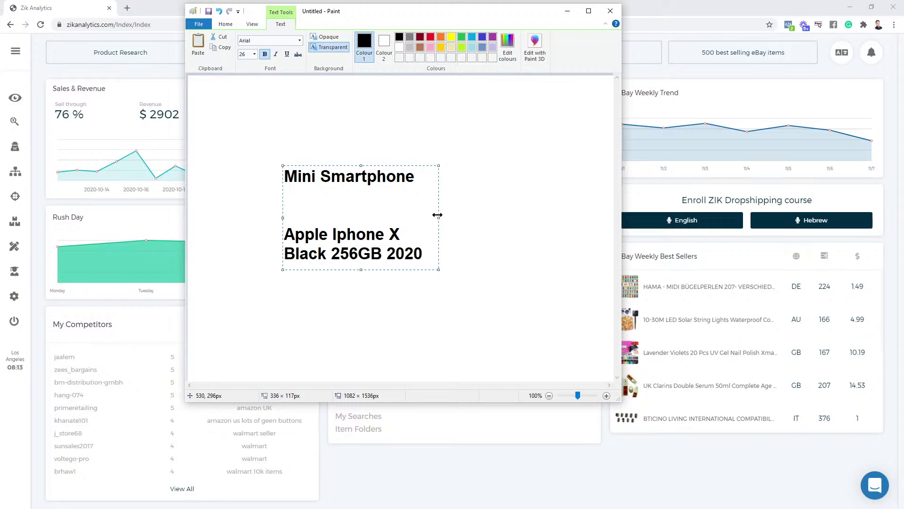
left_click_drag(438, 217, 582, 216)
left_click(527, 317)
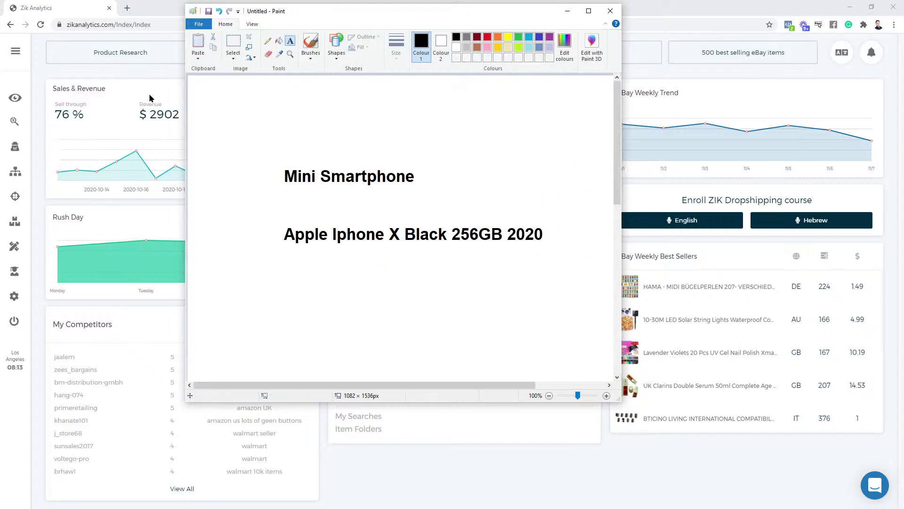
- Hand-draw a red 1 beside "Mini Smartphone" and a red 2 beside the Apple Iphone line, using a thicker pencil line
left_click(268, 41)
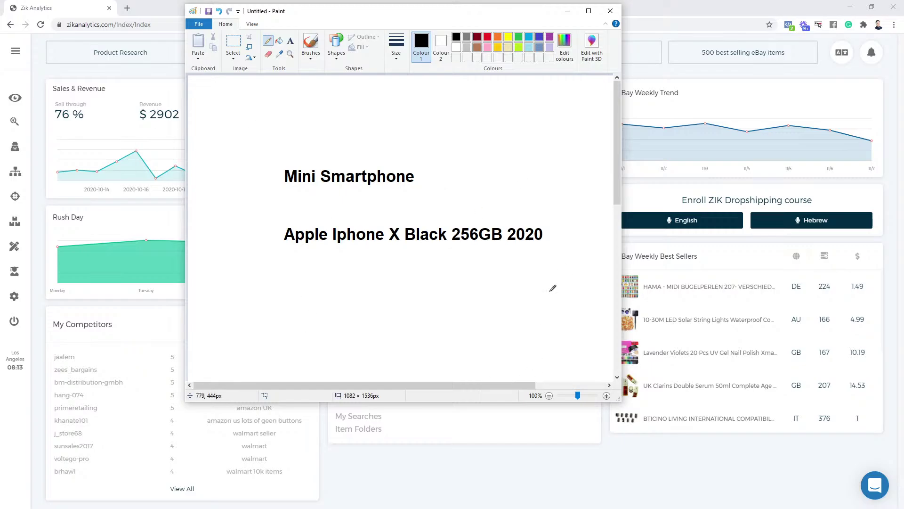
left_click(488, 38)
left_click_drag(245, 174, 252, 183)
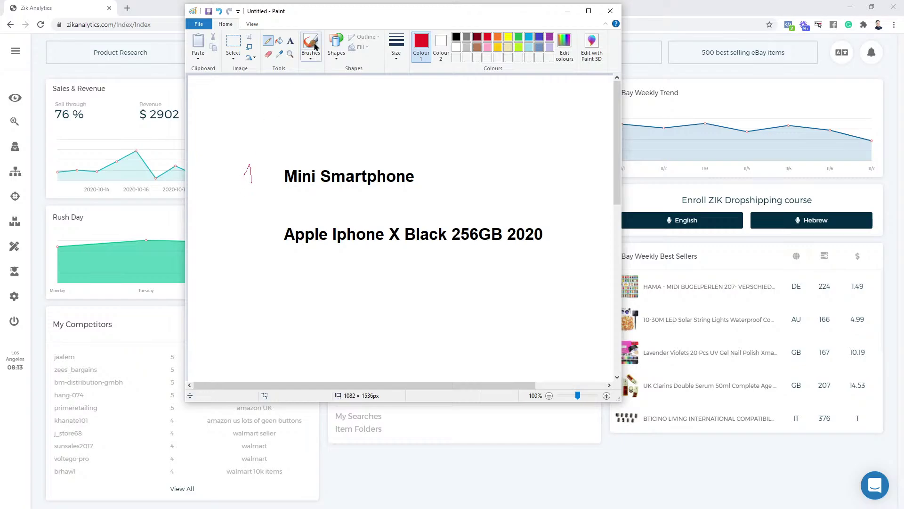
left_click(395, 57)
left_click(400, 130)
left_click_drag(240, 178, 253, 183)
mouse_move(242, 231)
left_mouse_down()
mouse_move(243, 245)
mouse_move(259, 252)
left_mouse_up()
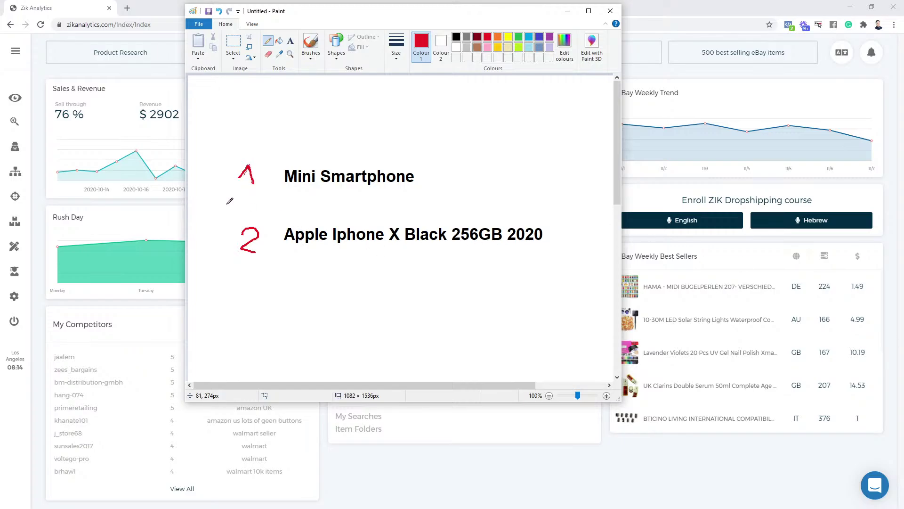
- Underline both phrases in red and draw a red downward arrow above "Mini Smartphone"
left_click_drag(234, 198, 464, 188)
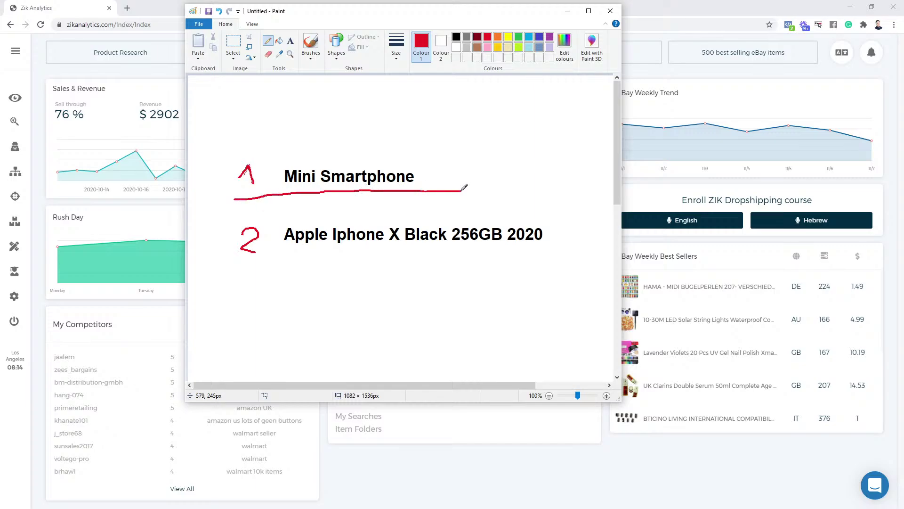
mouse_move(407, 110)
left_mouse_down()
mouse_move(404, 138)
mouse_move(419, 137)
left_mouse_up()
mouse_move(273, 260)
left_mouse_down()
mouse_move(453, 268)
mouse_move(543, 257)
left_mouse_up()
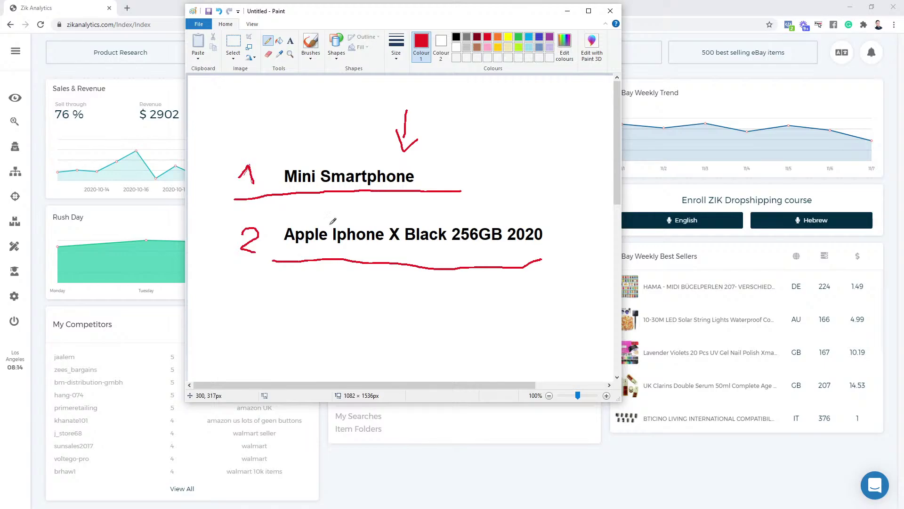
- Undo all the red pencil marks, leaving only the two text lines
left_click(220, 13)
left_click(220, 12)
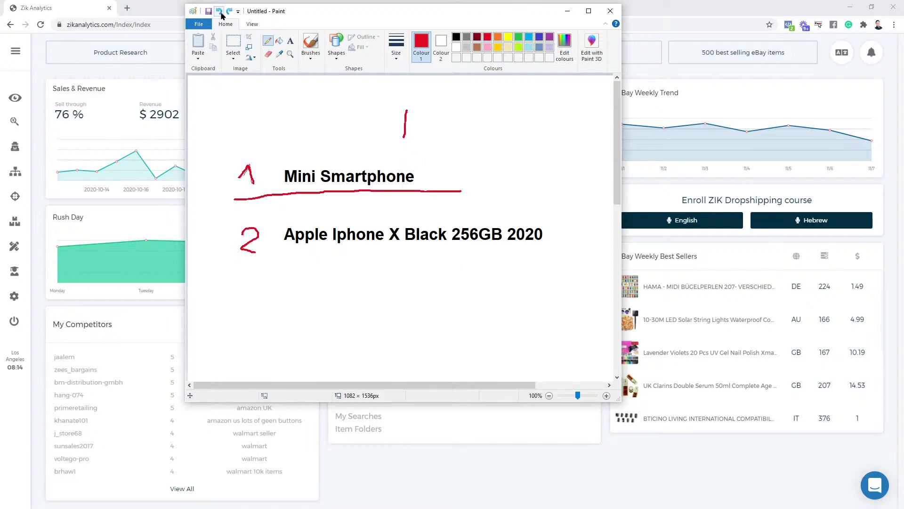
left_click(220, 12)
left_click(220, 12)
left_click(220, 12)
left_click(220, 12)
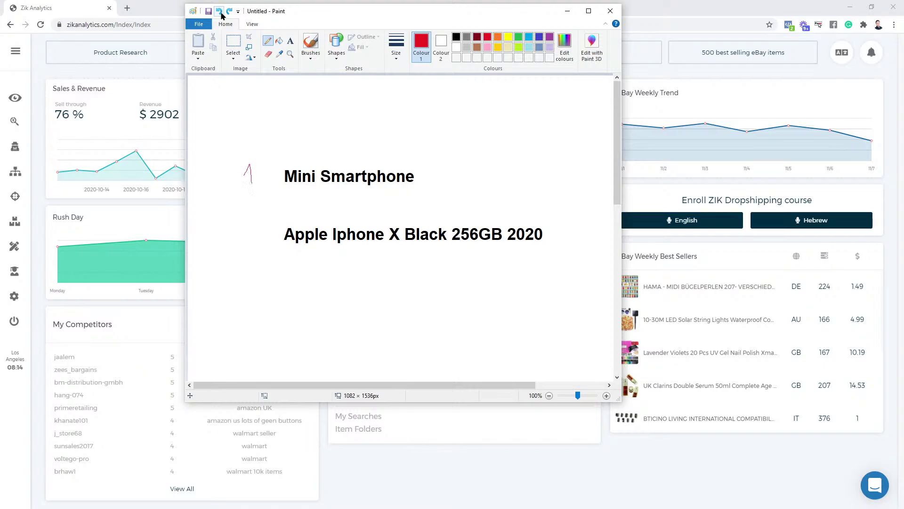
left_click(220, 12)
- Remove the "Apple Iphone X Black 256GB 2020" line from the canvas
left_click(290, 41)
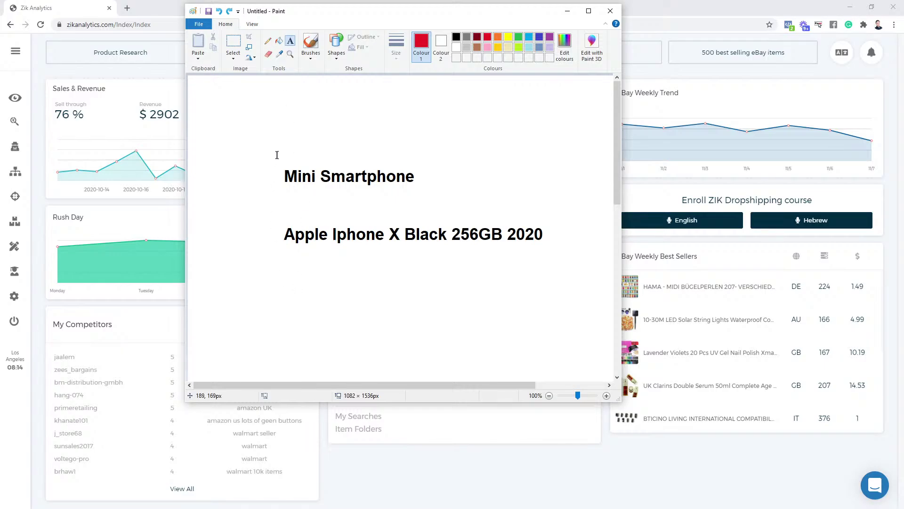
left_click(231, 42)
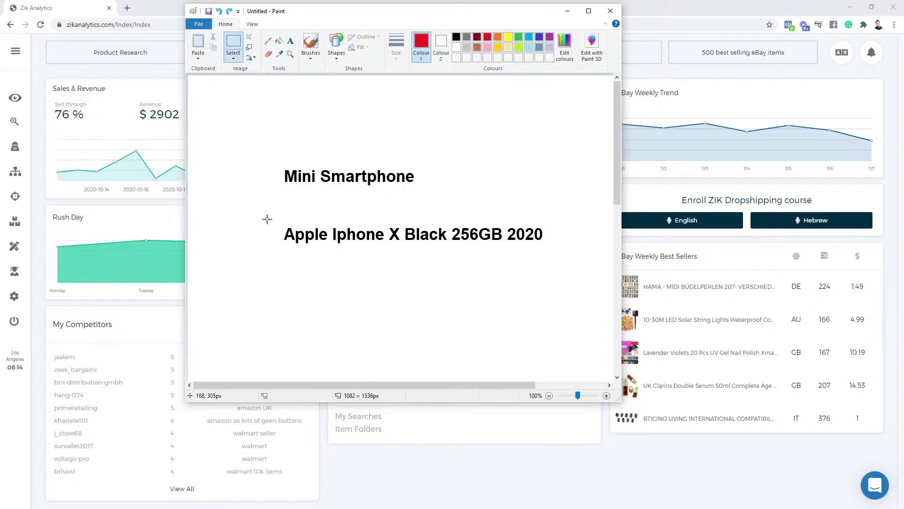
left_click_drag(266, 218, 571, 256)
right_click(549, 231)
left_click(561, 236)
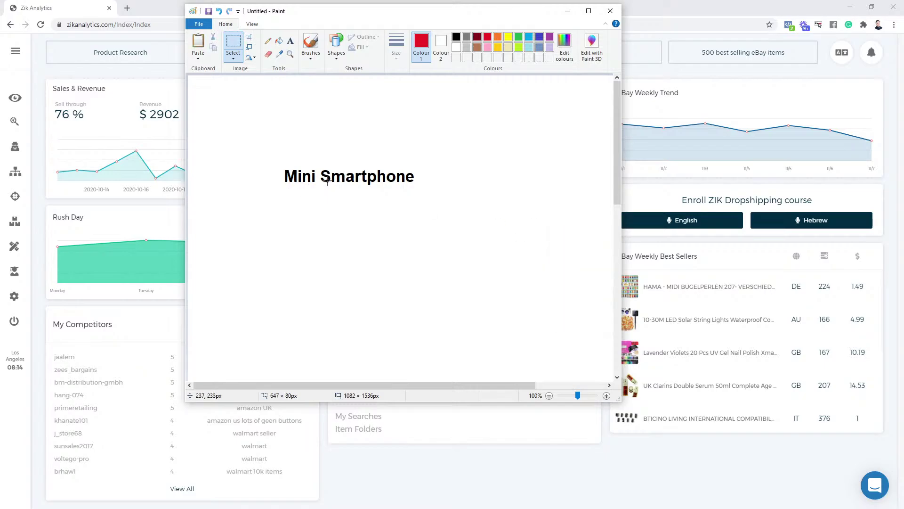
- Add the text "World Smallest Smartphone" in a new text box below "Mini Smartphone"
left_click(290, 45)
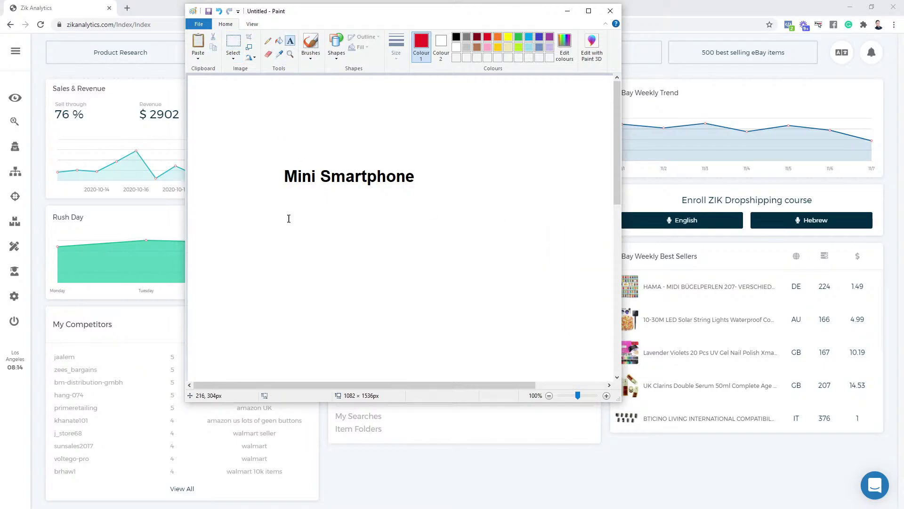
left_click(285, 225)
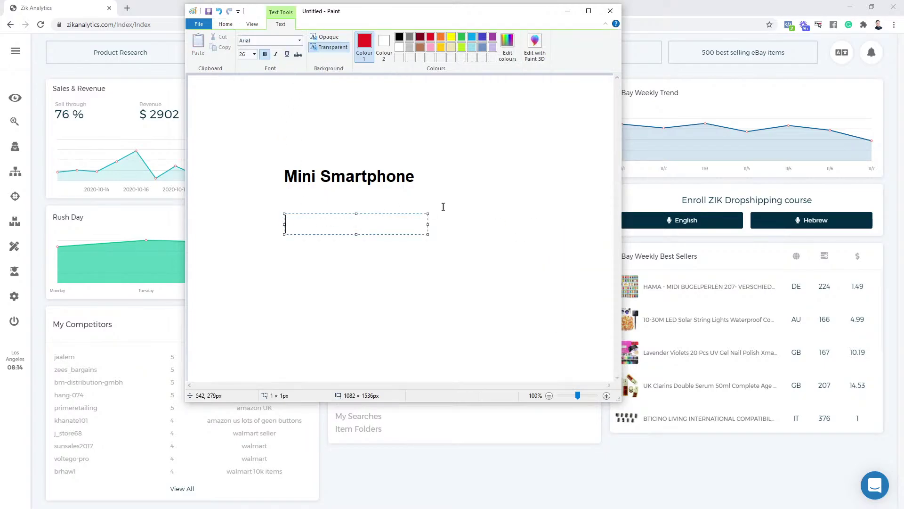
type("World Smalles")
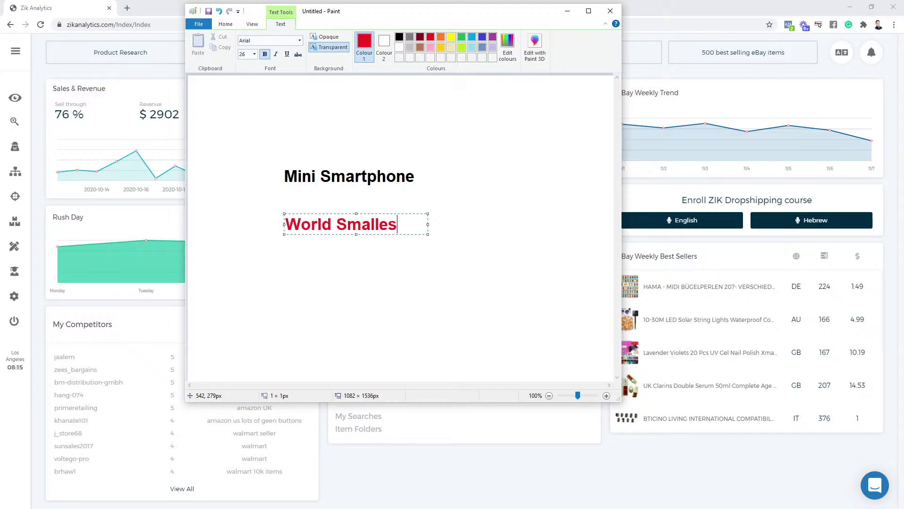
type("t Smar")
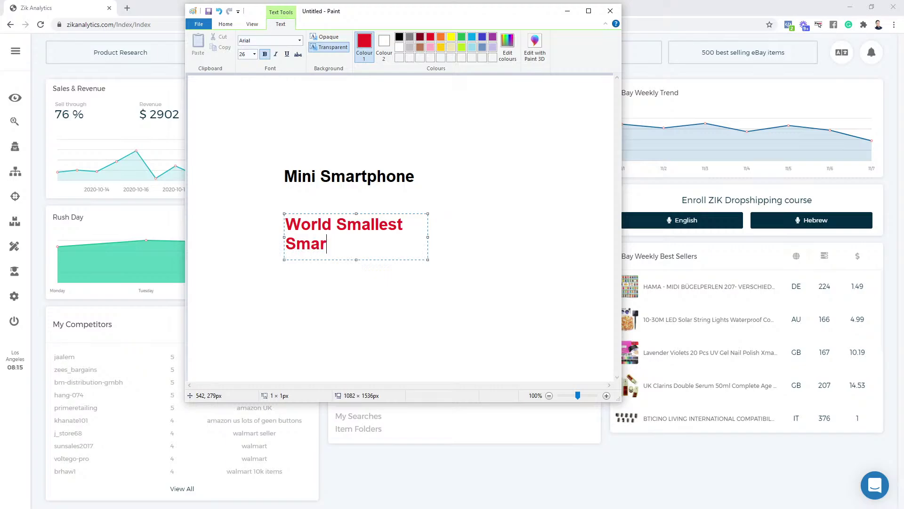
type("tphone")
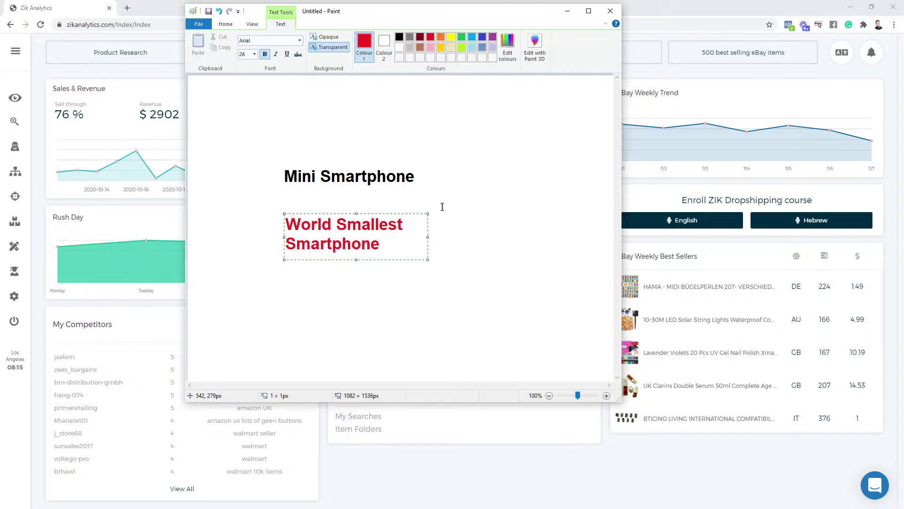
- Widen the new text box so its phrase fits on one line, and recolour the text black
left_click_drag(427, 237, 258, 244)
left_click(399, 37)
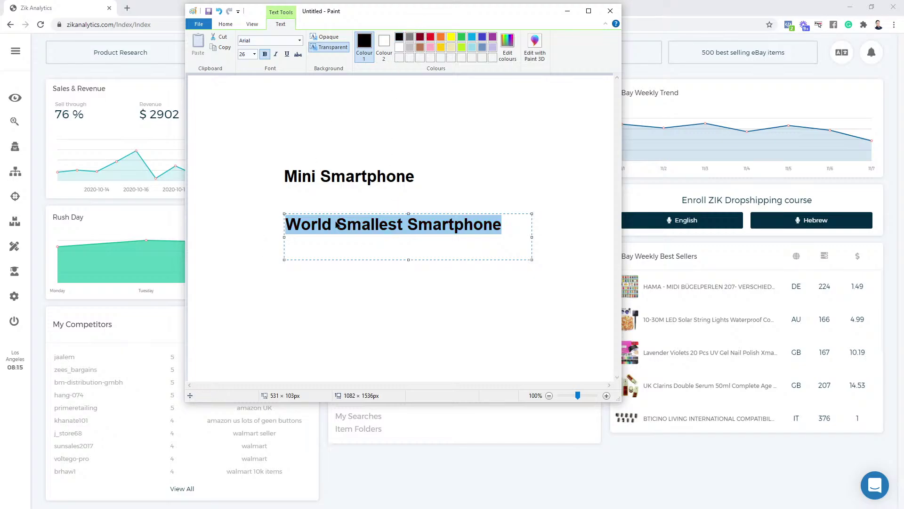
left_click(260, 218)
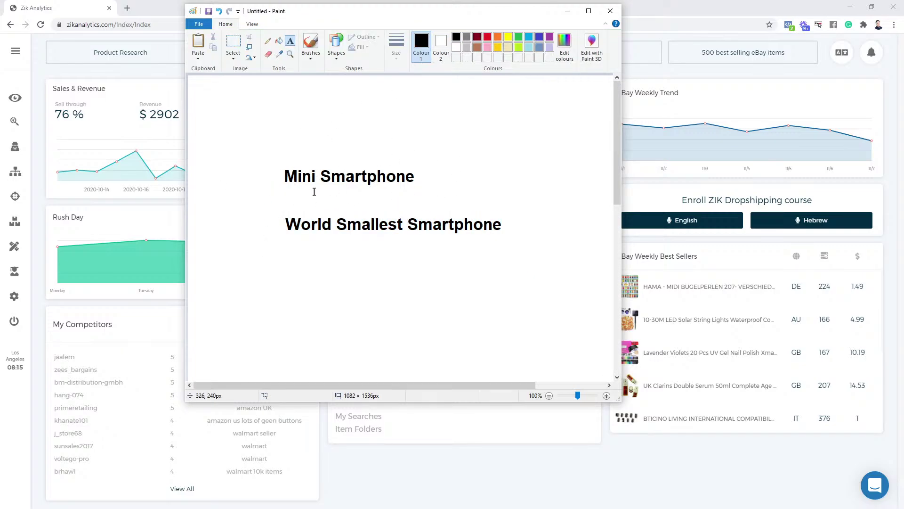
- Hand-draw a red 1 beside "Mini Smartphone" and a red 2 beside "World Smallest Smartphone" with the pencil
left_click(267, 42)
left_click(488, 37)
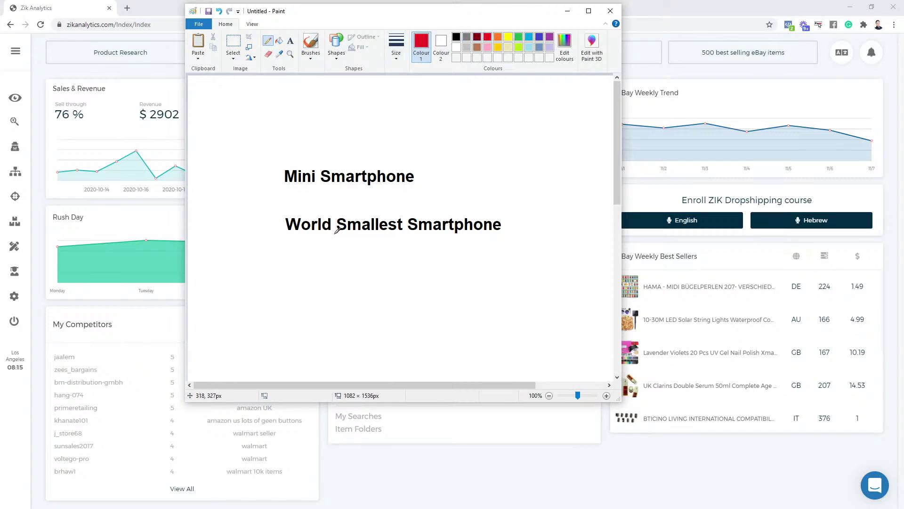
left_click_drag(255, 166, 263, 177)
left_click_drag(258, 220, 273, 234)
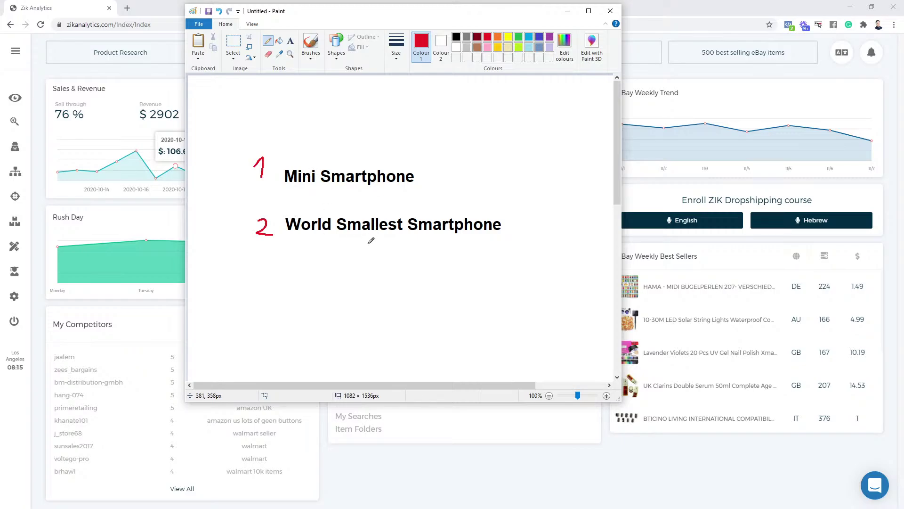
- Add the text "Smartphone" in a new text box above "Mini Smartphone" and recolour it black
left_click(233, 42)
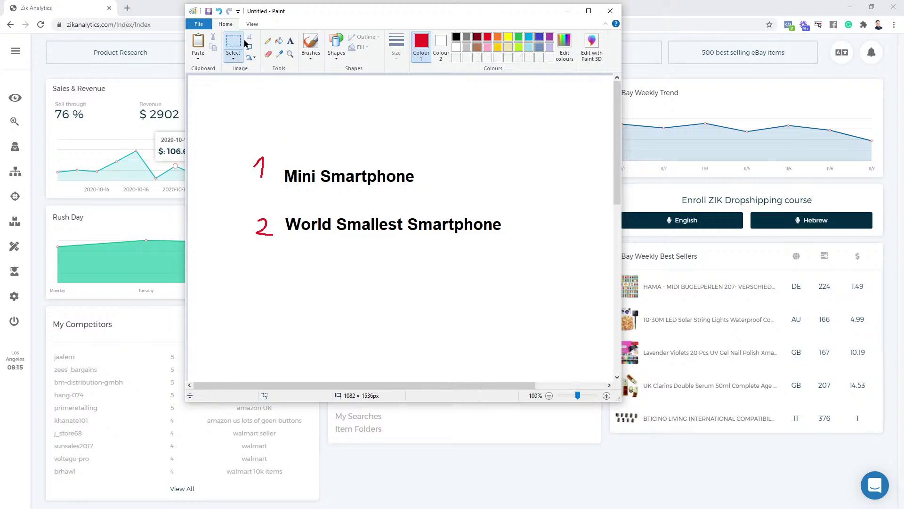
left_click(291, 41)
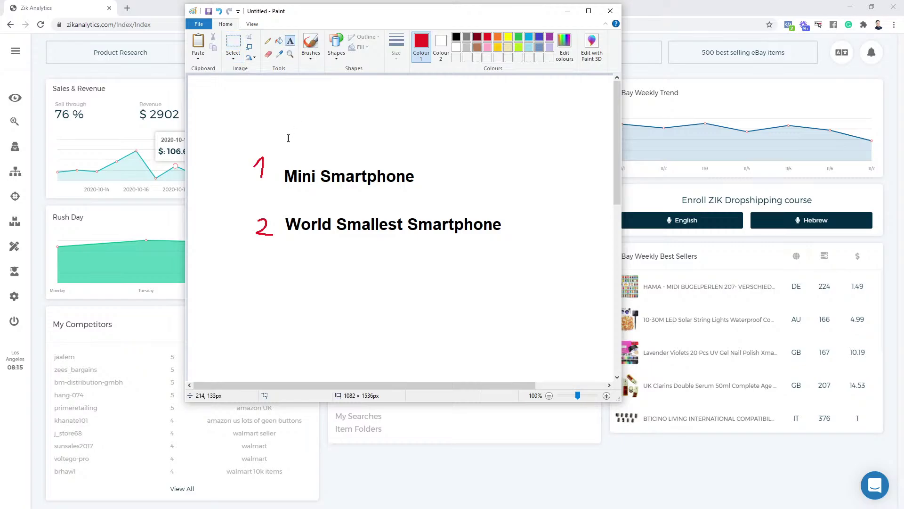
left_click(289, 119)
type("Smar")
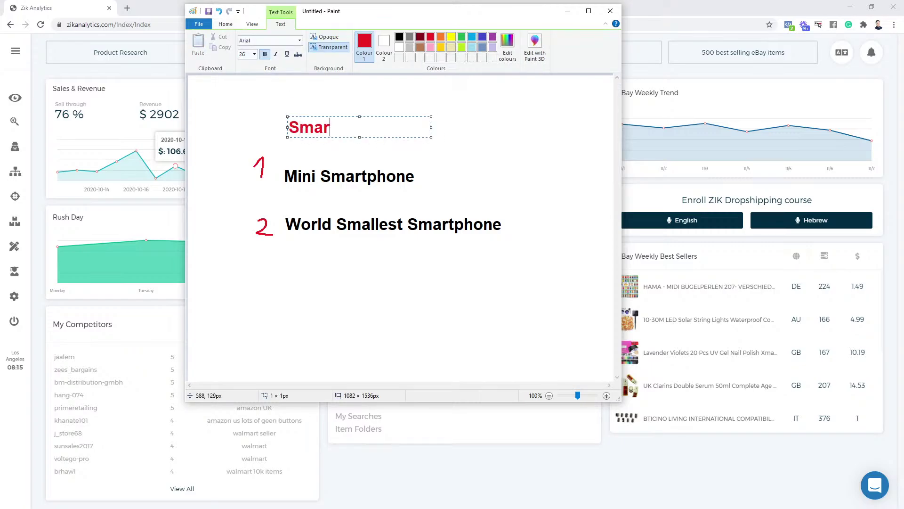
type("tphone")
key("ctrl+a")
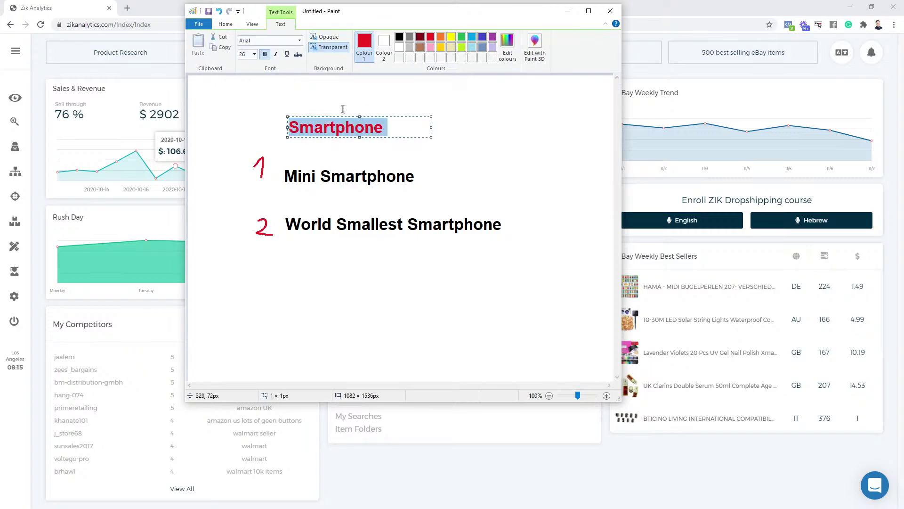
left_click(399, 37)
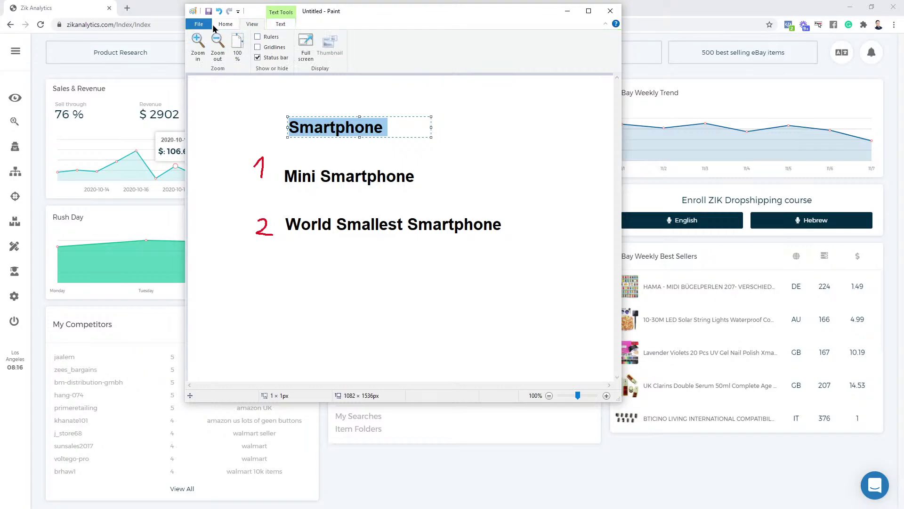
- Cut the hand-drawn red 1 and 2 beside the phrases from the canvas
left_click(226, 24)
left_click(233, 45)
mouse_move(235, 137)
left_mouse_down()
mouse_move(261, 178)
mouse_move(269, 250)
mouse_move(277, 247)
left_mouse_up()
right_click(275, 232)
left_click(288, 236)
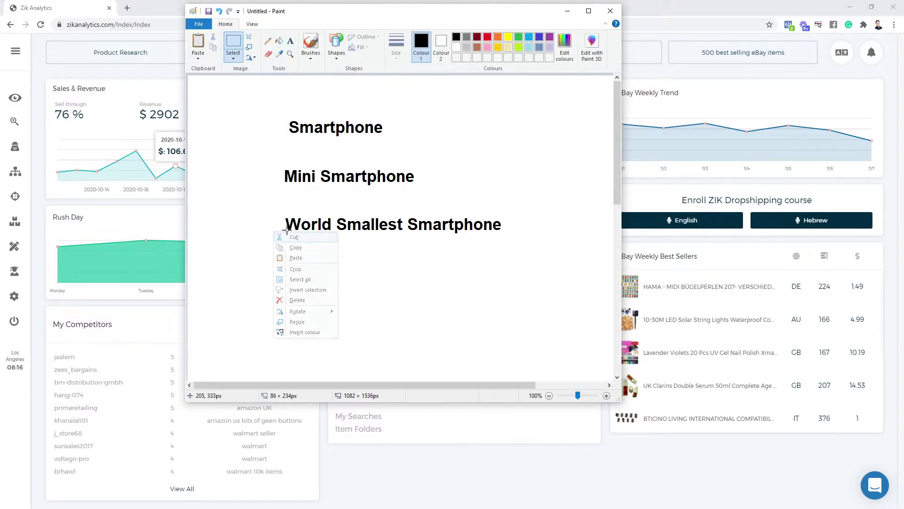
- Hand-draw red "1.", "2." and "3." with the pencil beside "Smartphone", "Mini Smartphone" and "World Smallest Smartphone" respectively
left_click(267, 41)
left_click_drag(255, 129, 272, 120)
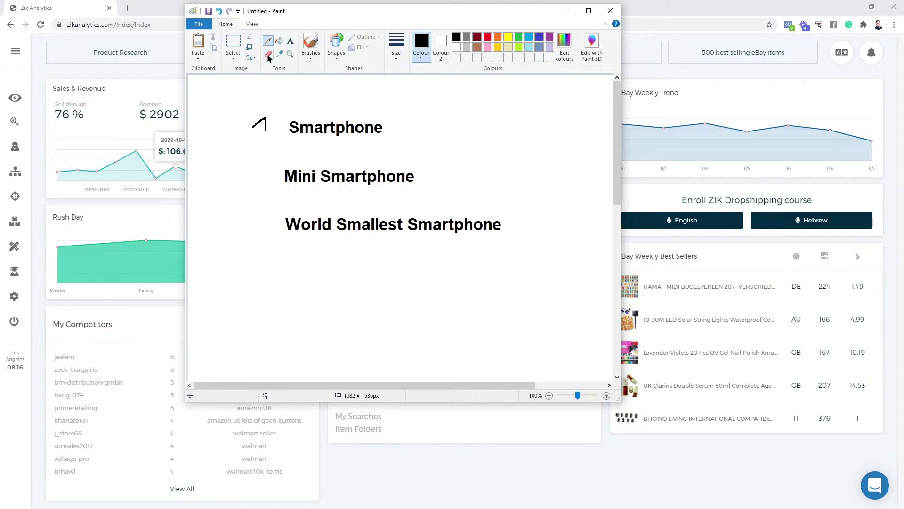
left_click(219, 10)
left_click(487, 37)
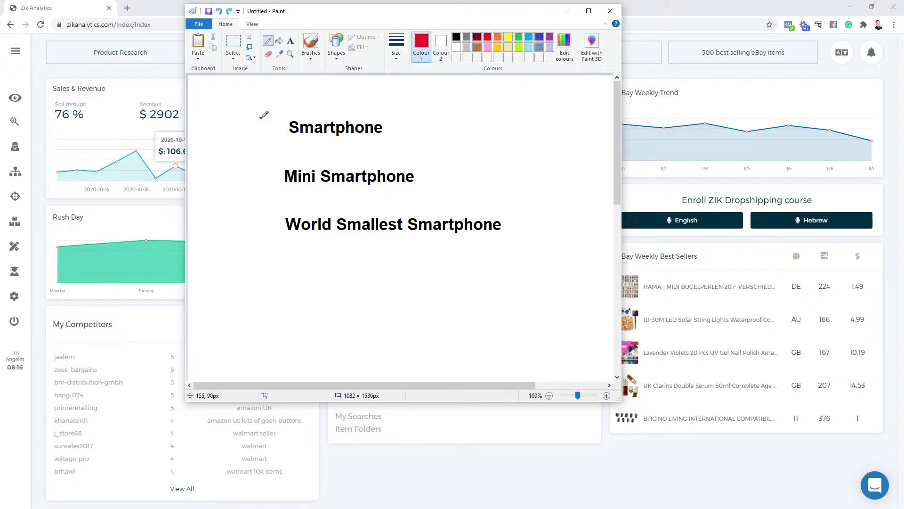
left_click_drag(260, 118, 270, 134)
left_click(274, 133)
mouse_move(246, 168)
left_mouse_down()
mouse_move(255, 175)
mouse_move(245, 185)
mouse_move(260, 184)
left_mouse_up()
left_click(264, 181)
mouse_move(241, 217)
left_mouse_down()
mouse_move(252, 216)
mouse_move(250, 234)
mouse_move(226, 238)
left_mouse_up()
left_click(264, 240)
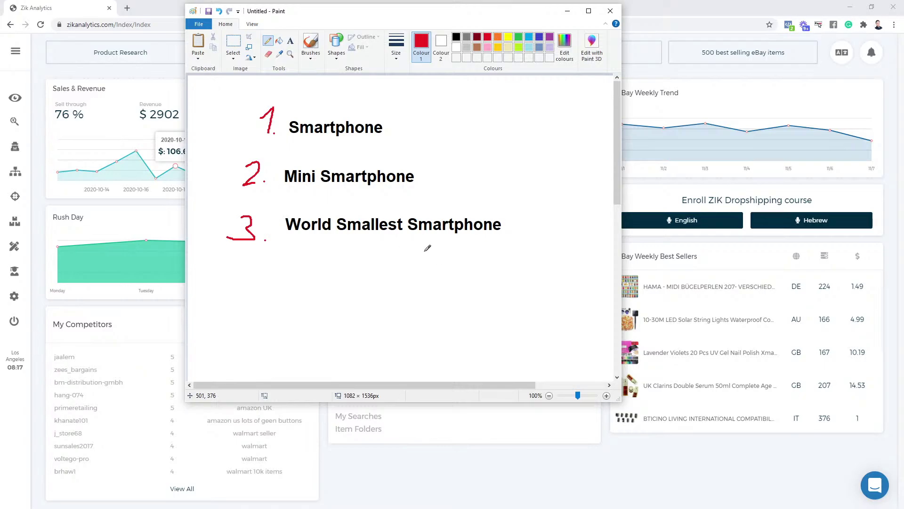
- Draw a row of red dots with the pencil after "World Smallest Smartphone"
left_click(514, 231)
left_click(545, 233)
left_click(516, 229)
left_click(525, 229)
left_click(535, 229)
left_click(540, 228)
left_click(544, 229)
left_click(549, 228)
left_click(554, 228)
left_click_drag(559, 229, 564, 229)
- Add the red text "Cheapest Smartphone" below "World Smallest Smartphone", with its text box widened to fit one line
left_click(291, 41)
left_click(288, 277)
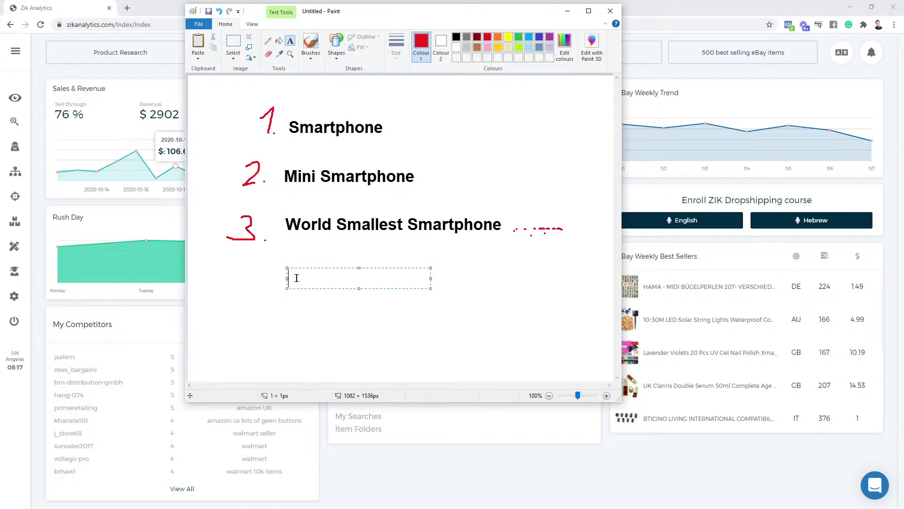
type("Cheap")
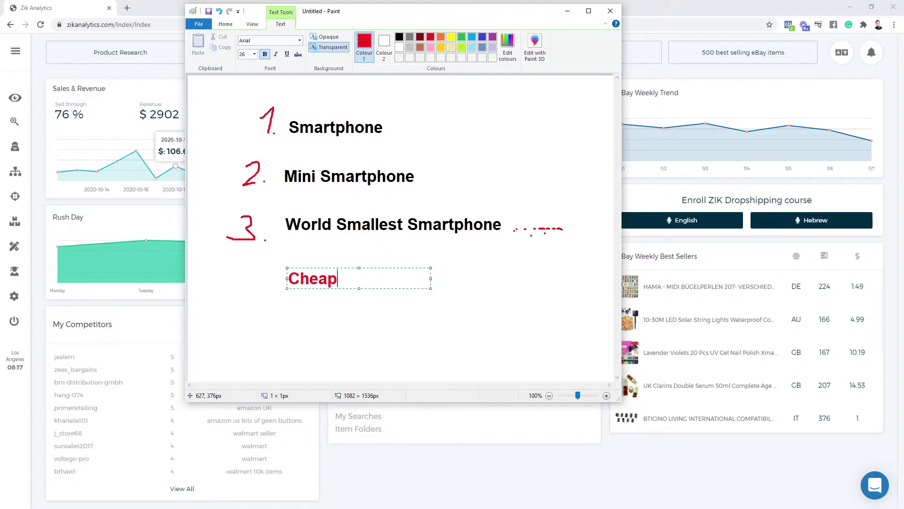
type("est Smar")
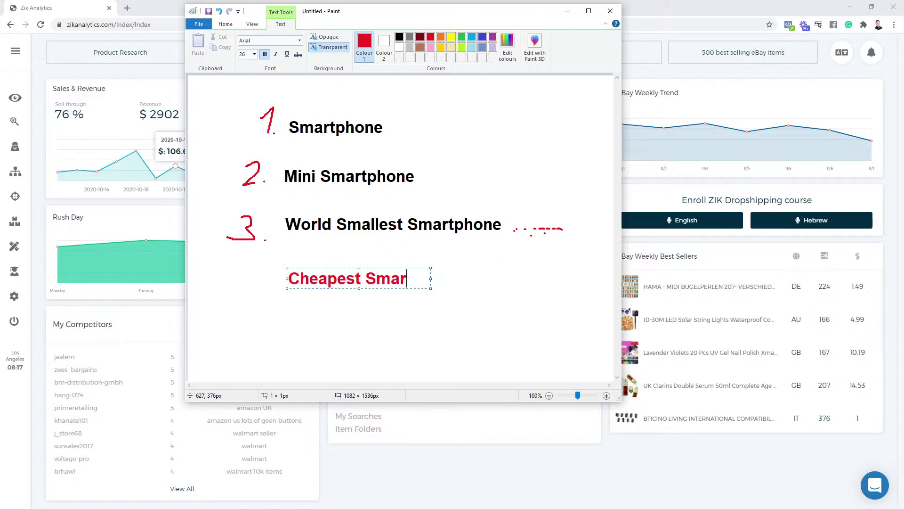
type("tphone")
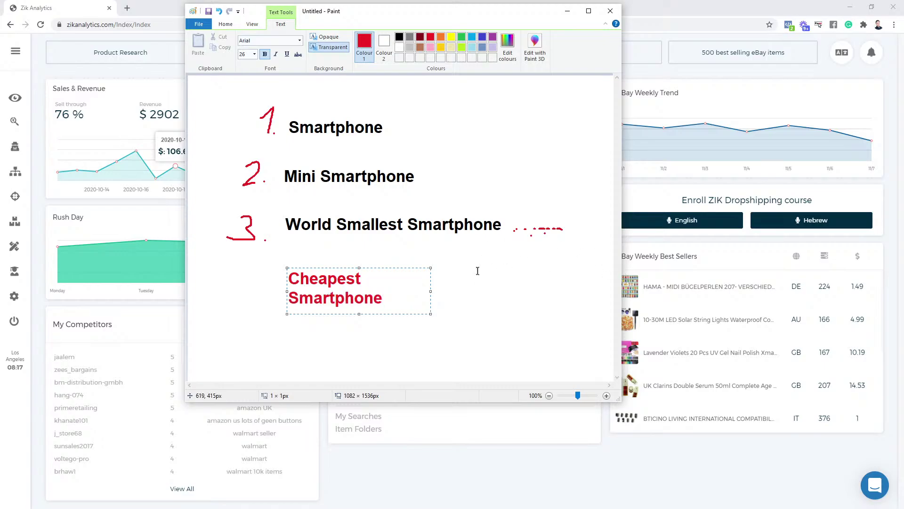
left_click_drag(430, 291, 536, 292)
left_click(296, 327)
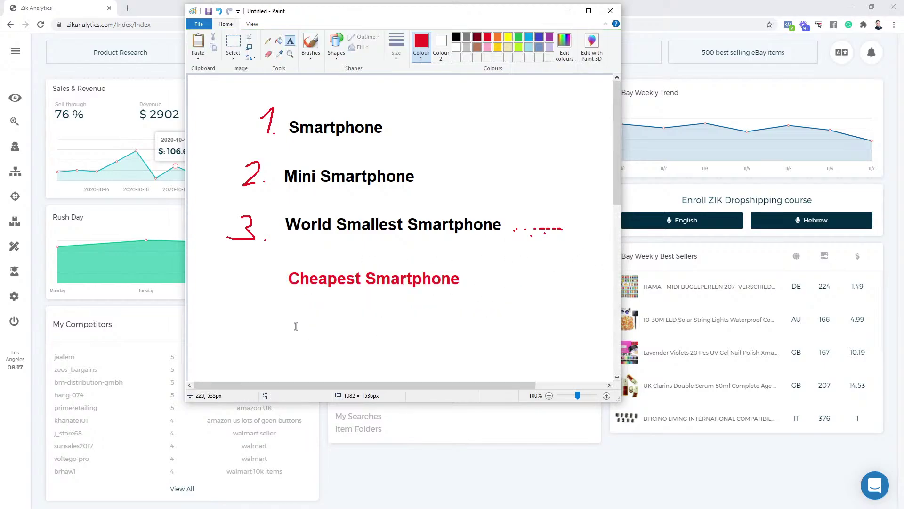
- Add the red text "Thin Smartphone" in a new text box below "Cheapest Smartphone"
left_click(296, 326)
type("Thin ")
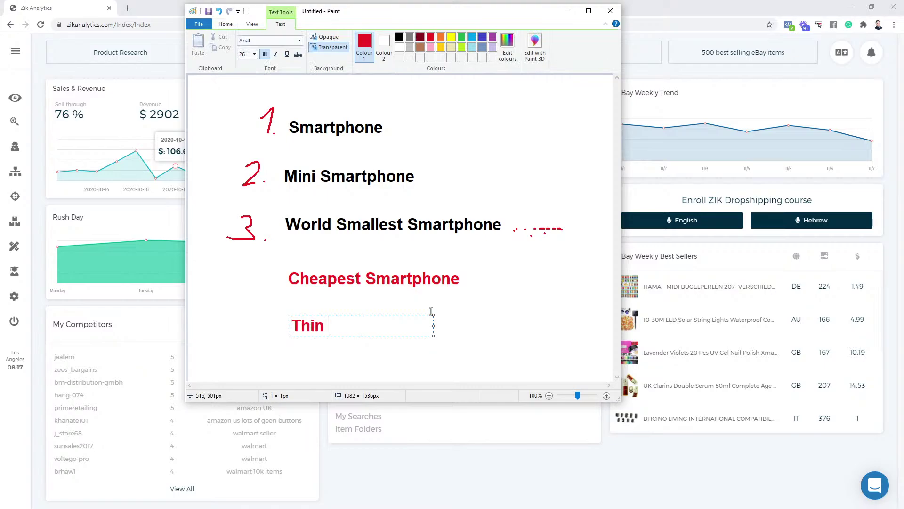
type("Smartp")
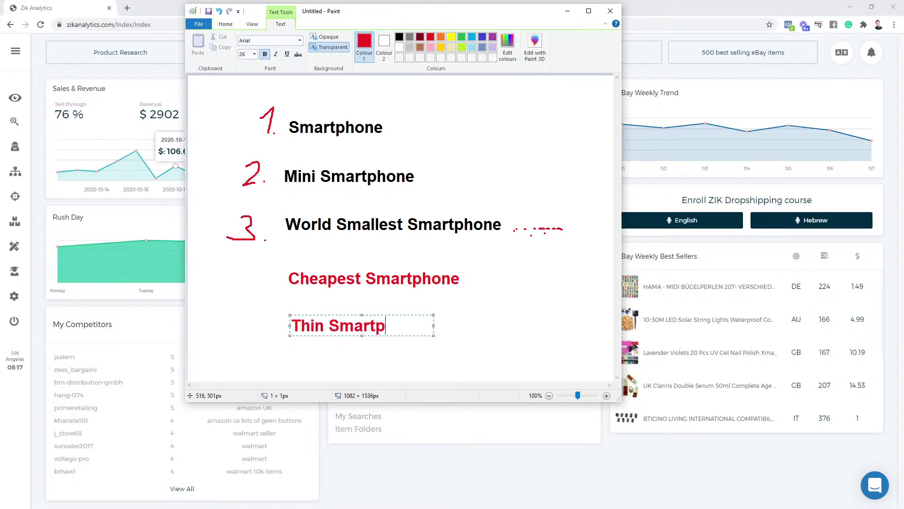
type("hone")
left_click(296, 362)
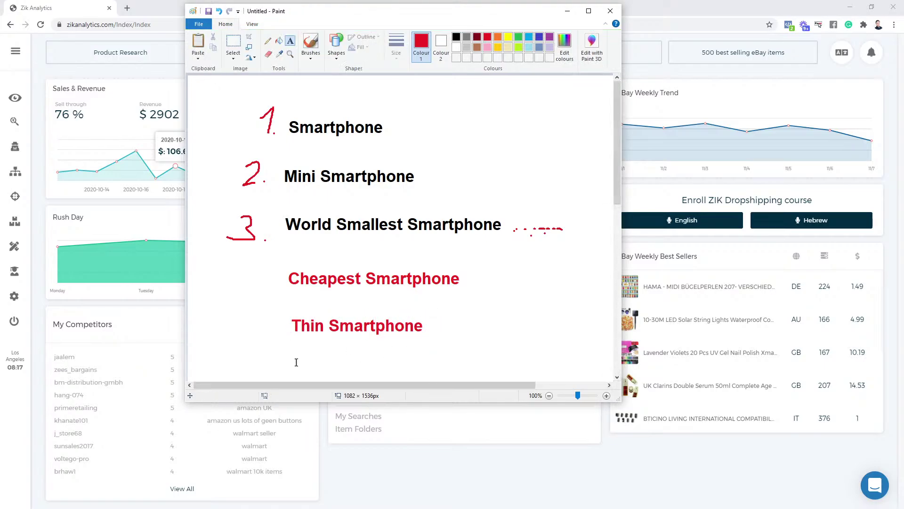
- Add the red text "Waterproof Smartphone" below "Thin Smartphone", with its text box widened to fit one line
left_click(293, 361)
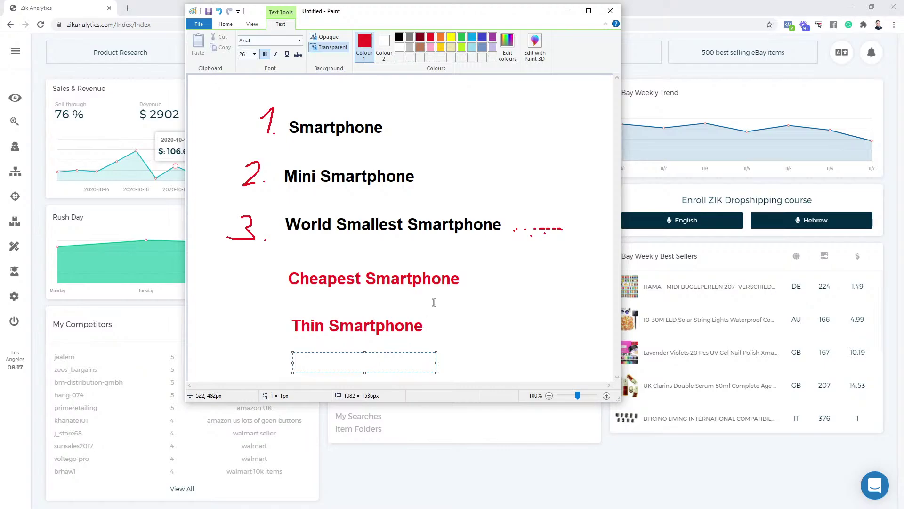
type("Waterpro")
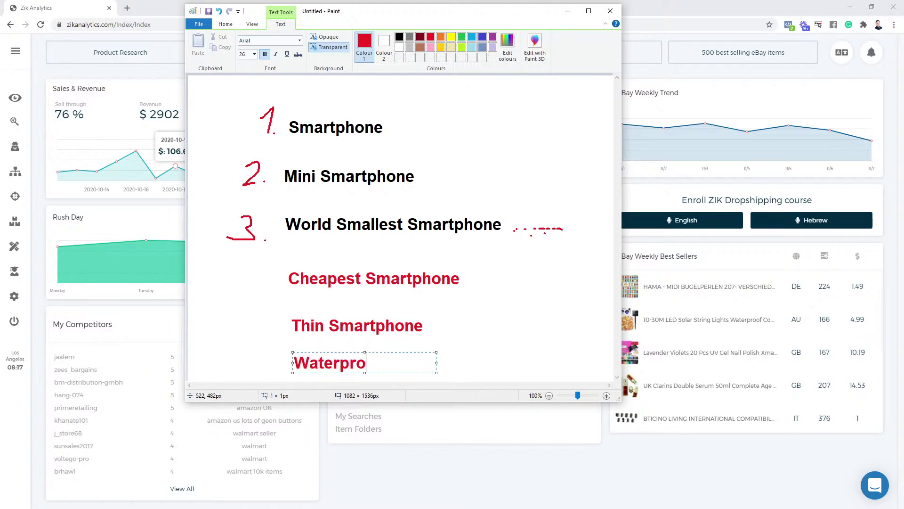
type("of Smartp")
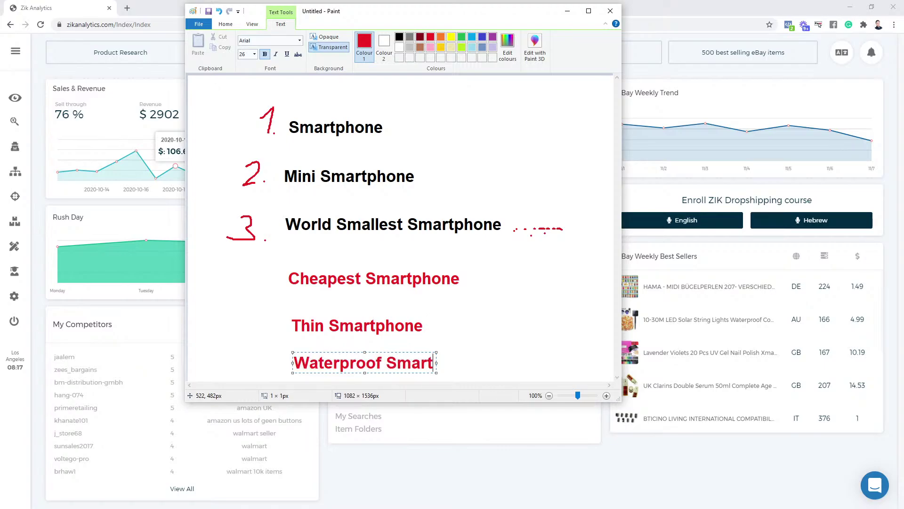
type("e")
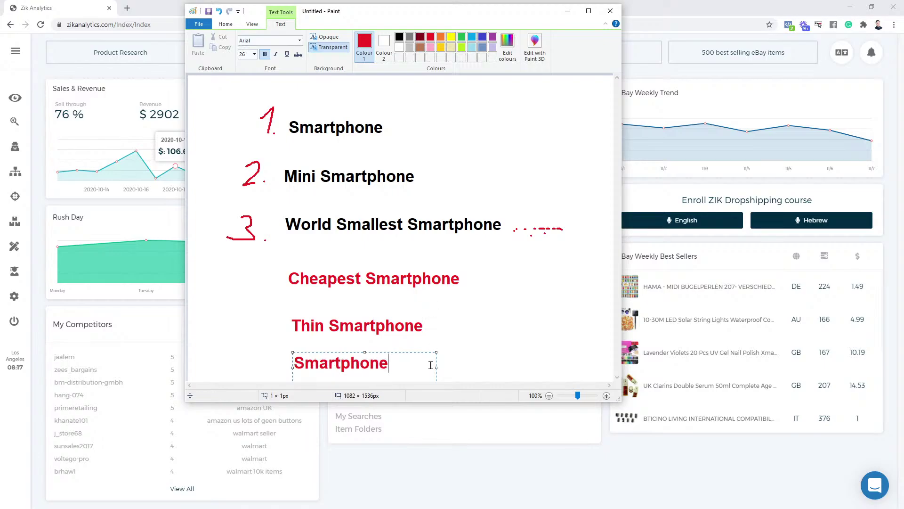
left_click_drag(435, 367, 515, 365)
left_click(529, 335)
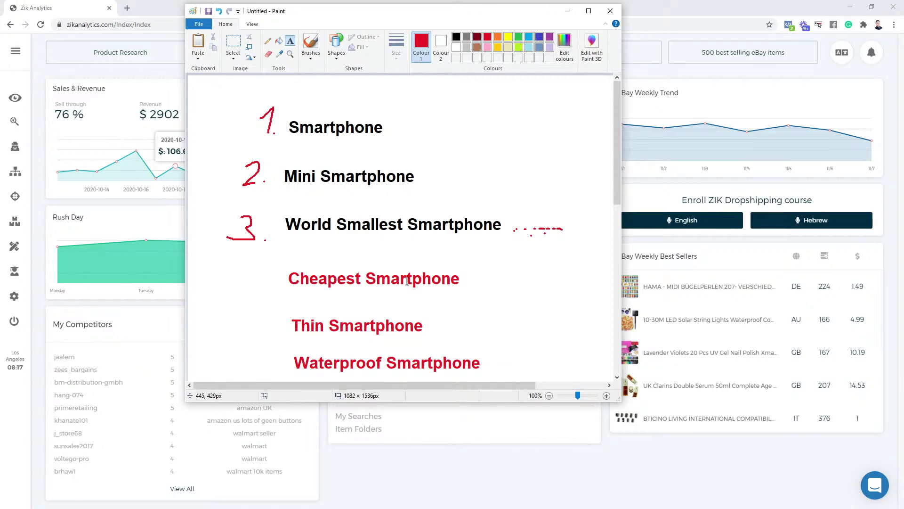
left_click(465, 301)
left_click(531, 341)
- Underline "Thin Smartphone" and "Cheapest Smartphone" by hand with the black pencil
scroll(518, 187, "down", 3)
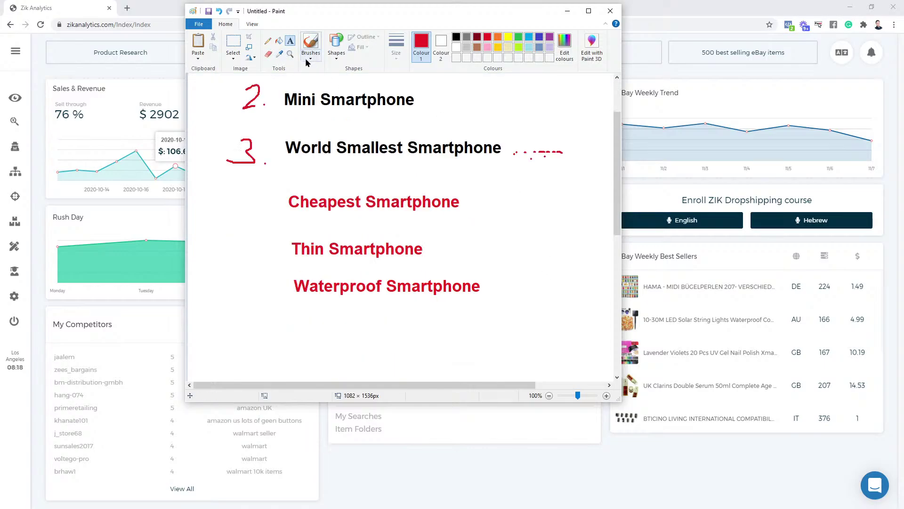
left_click(268, 42)
left_click(456, 37)
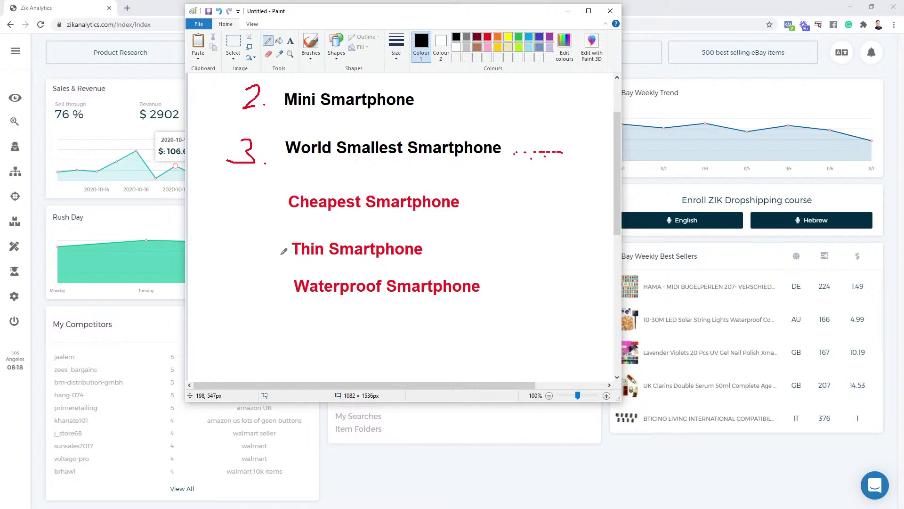
left_click_drag(286, 259, 429, 262)
left_click_drag(284, 215, 457, 215)
scroll(306, 193, "up", 3)
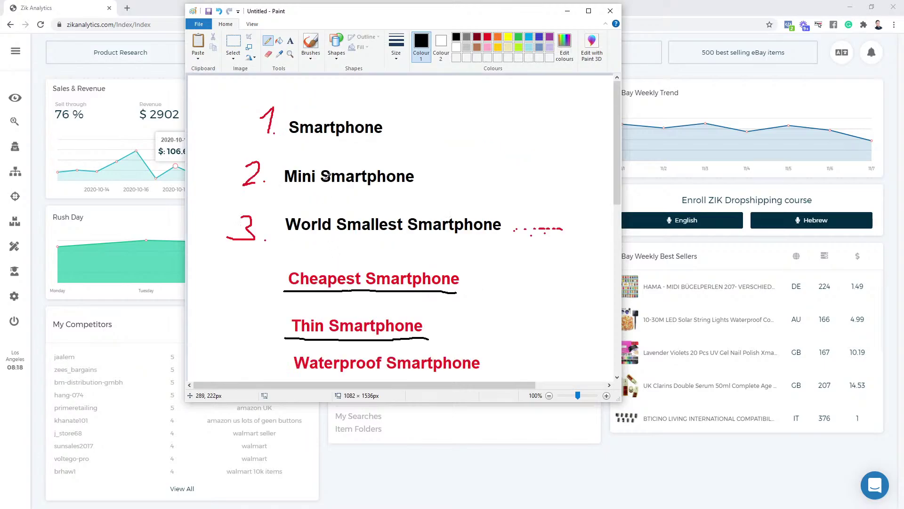
scroll(467, 268, "down", 3)
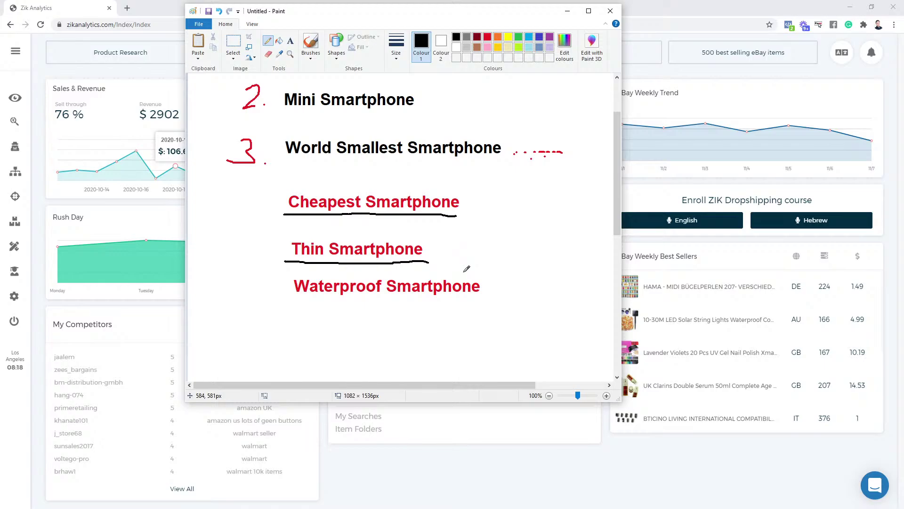
scroll(525, 273, "up", 3)
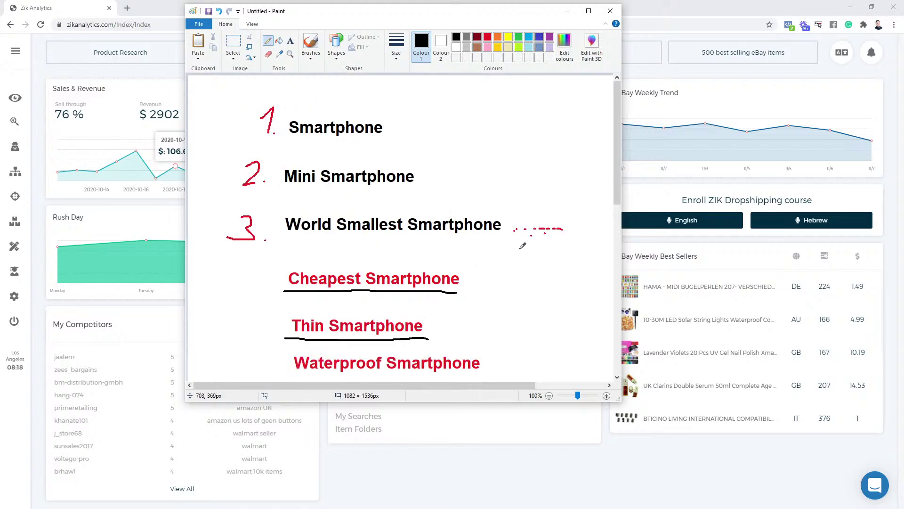
scroll(614, 132, "down", 1)
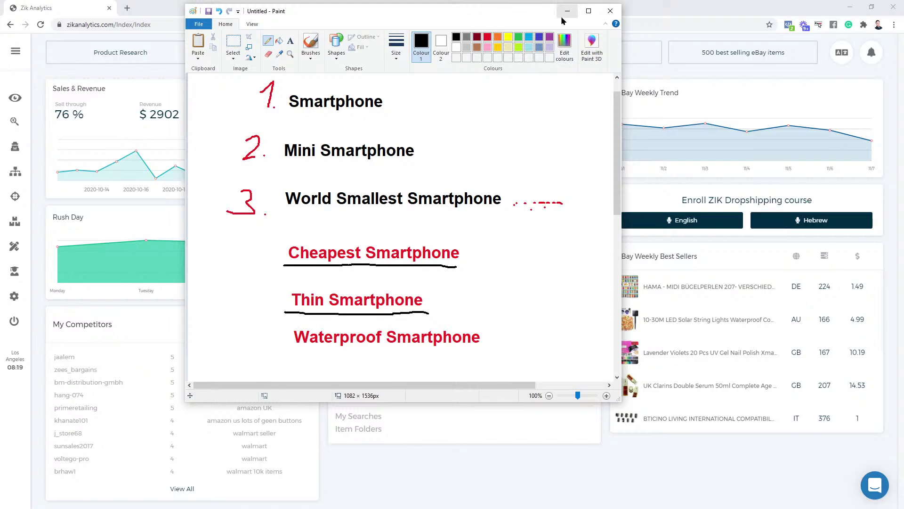
- Put the Paint window away to return to ZIK Analytics, and open Product Research in six new browser tabs
left_click_drag(537, 14, 903, 120)
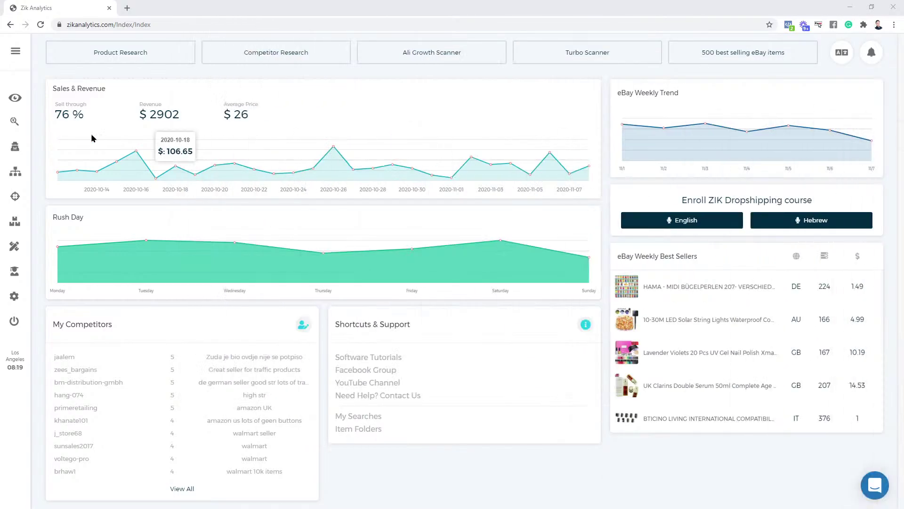
left_click(21, 128)
middle_click(21, 127)
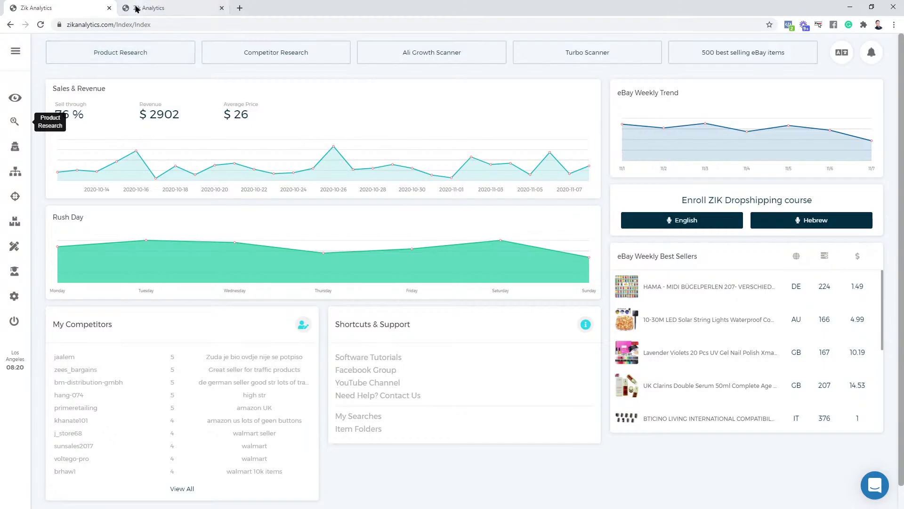
middle_click(16, 122)
middle_click(16, 122)
middle_click(16, 121)
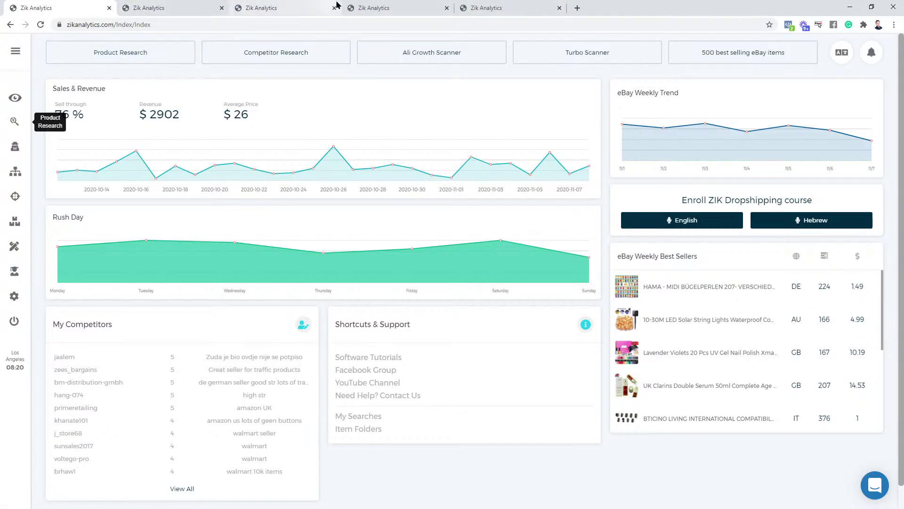
middle_click(16, 122)
middle_click(16, 122)
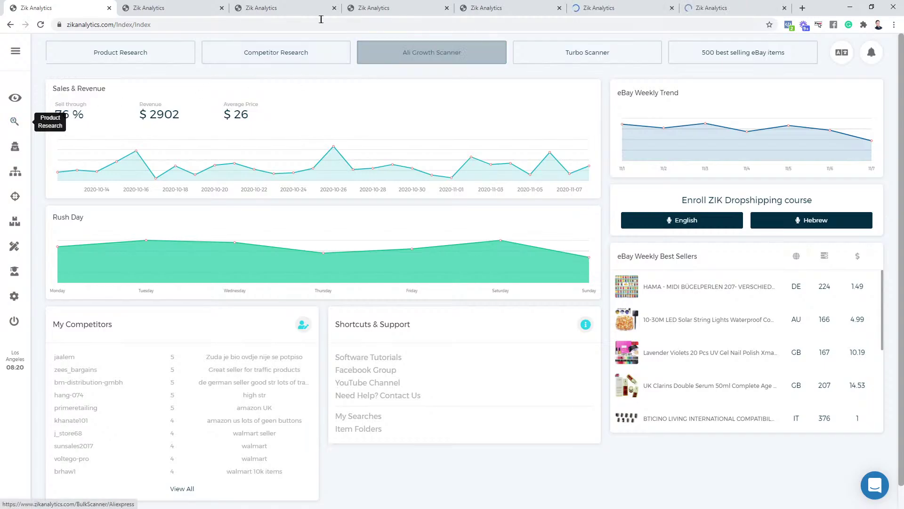
- Check the marketplace settings on the first Product Research tab
left_click(178, 5)
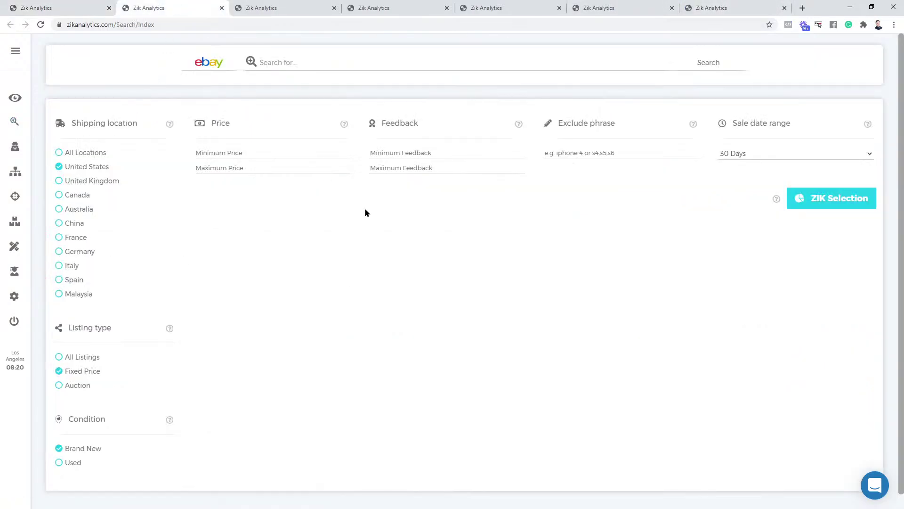
left_click(16, 51)
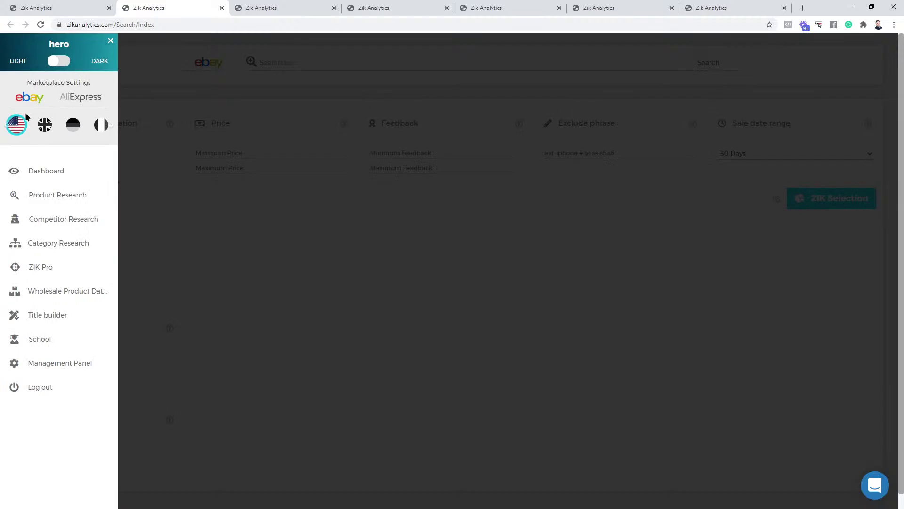
left_click(111, 40)
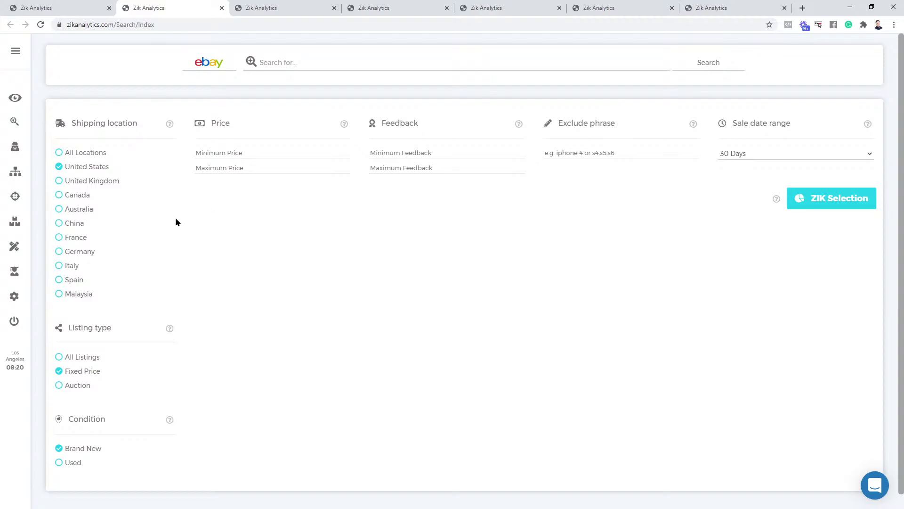
- Search eBay for "smartphone" in the first Product Research tab, check all results and run ZIK Selection on them
left_click(309, 54)
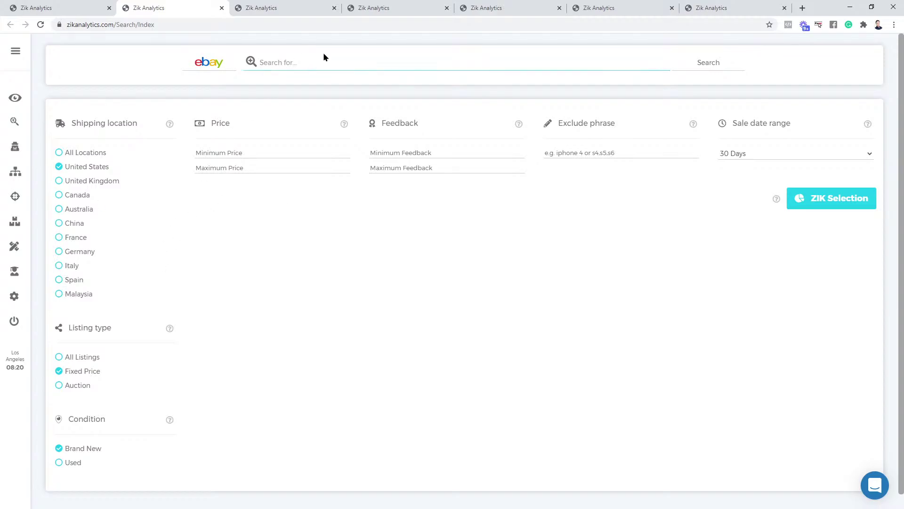
type("smartphone")
left_click_drag(325, 61, 224, 71)
left_click(720, 62)
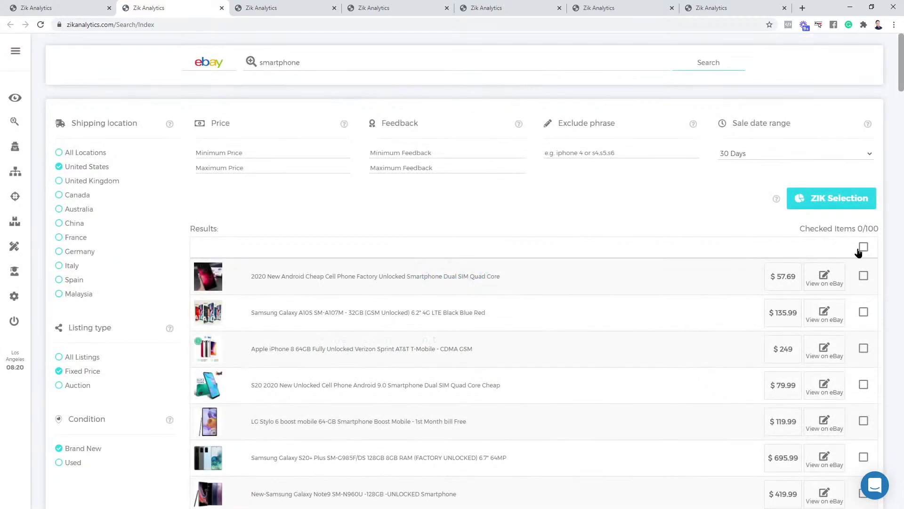
left_click(861, 248)
left_click(856, 200)
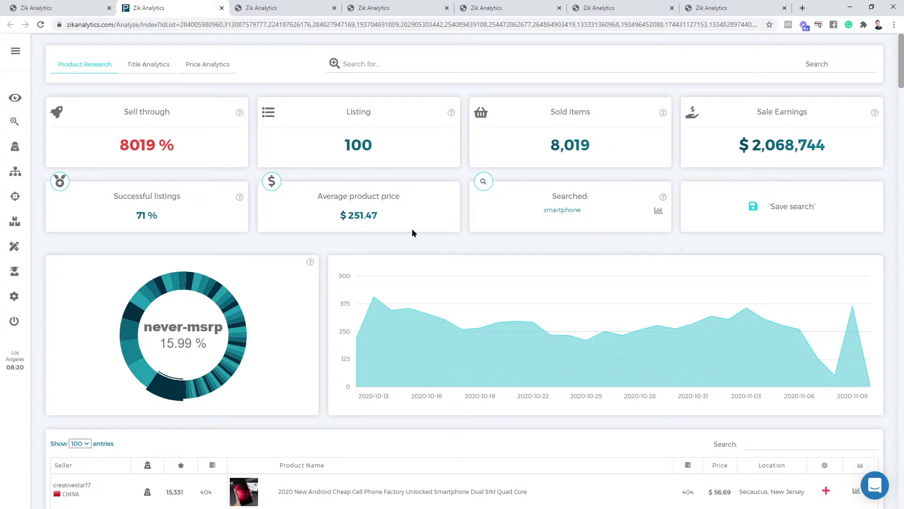
- Examine the smartphone report's summary figures, including the searched keyword, average product price and successful listings
scroll(370, 405, "down", 5)
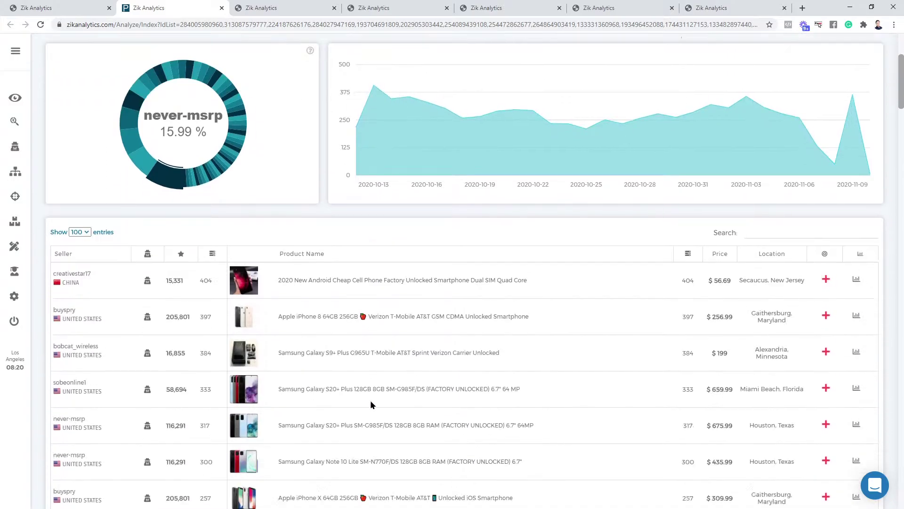
scroll(371, 404, "up", 5)
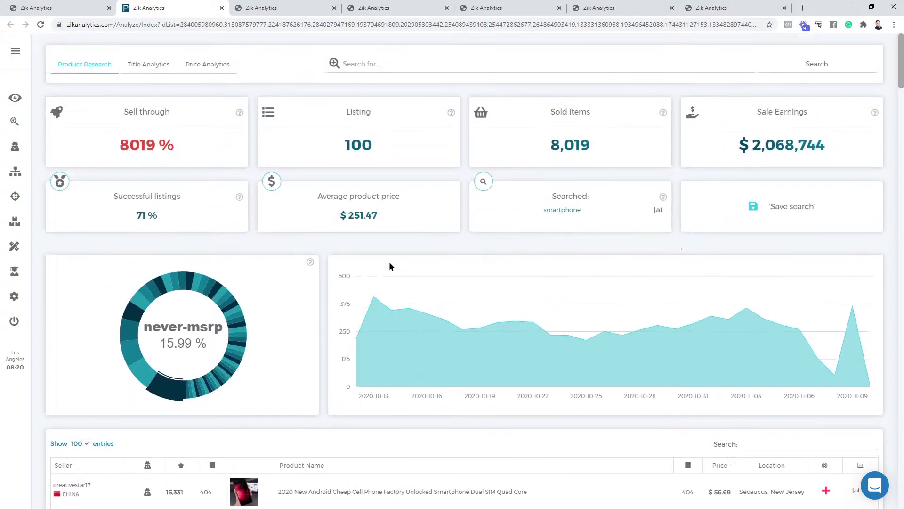
left_click_drag(540, 211, 574, 211)
left_click(433, 232)
left_click_drag(343, 215, 374, 215)
left_click(385, 220)
left_click_drag(608, 206, 549, 209)
left_click(472, 230)
left_click_drag(124, 213, 157, 218)
left_click(139, 181)
- Look over the smartphone report's sales chart and its table of sellers and product names
scroll(170, 198, "down", 1)
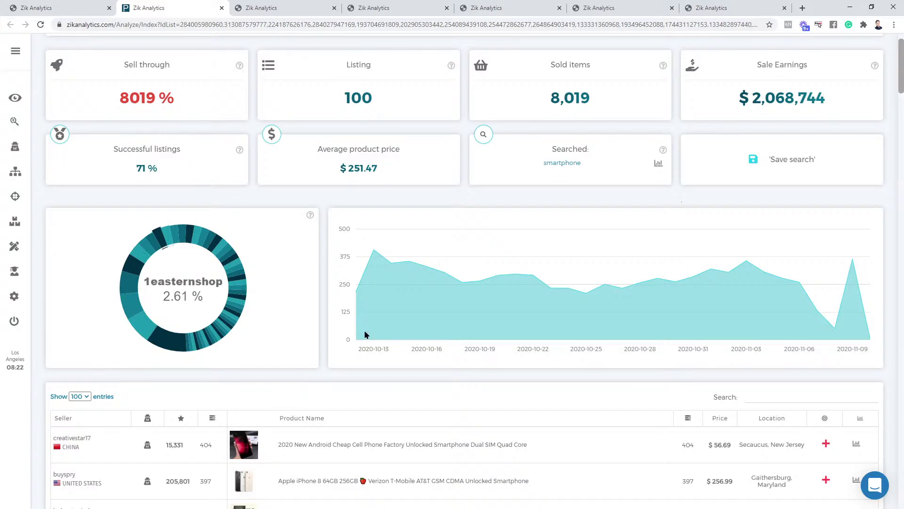
scroll(588, 306, "down", 4)
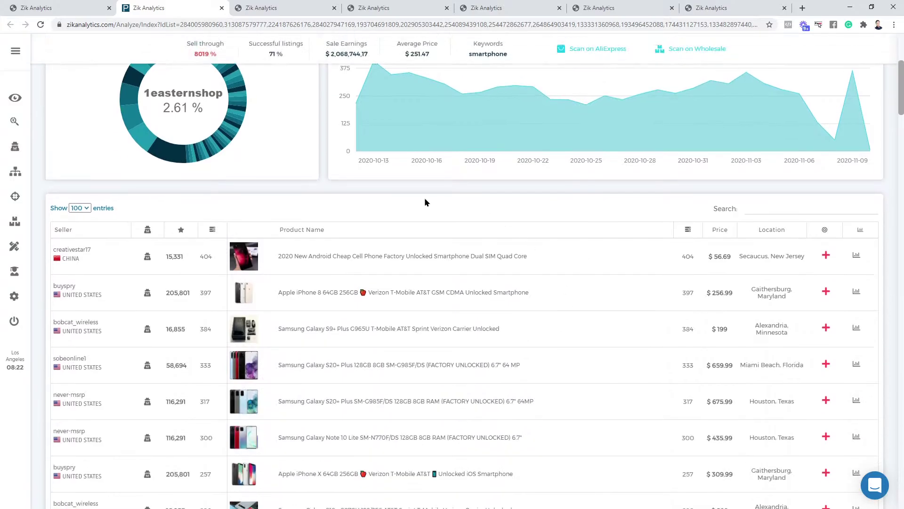
scroll(298, 276, "up", 5)
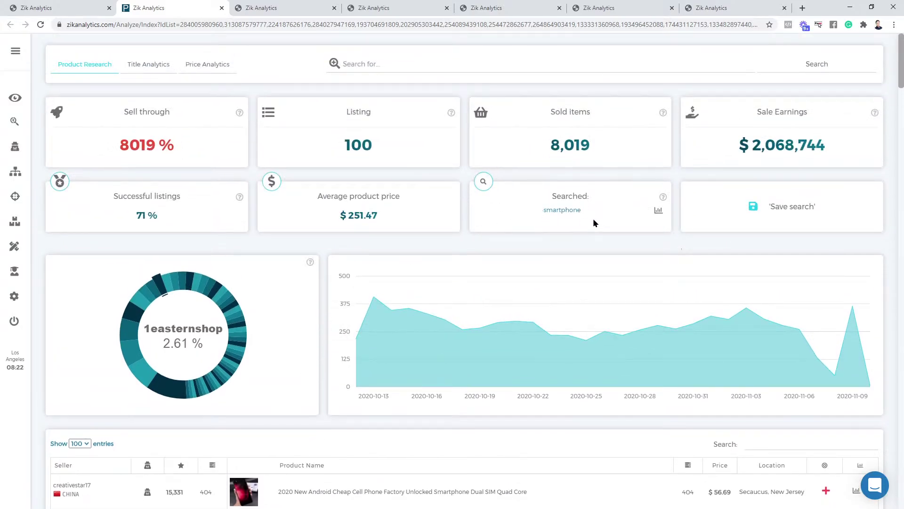
scroll(590, 222, "down", 1)
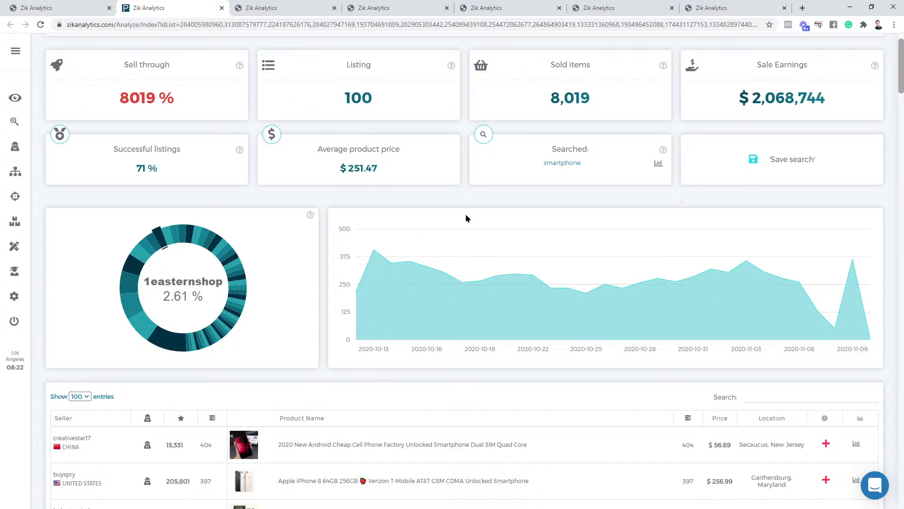
scroll(413, 342, "down", 4)
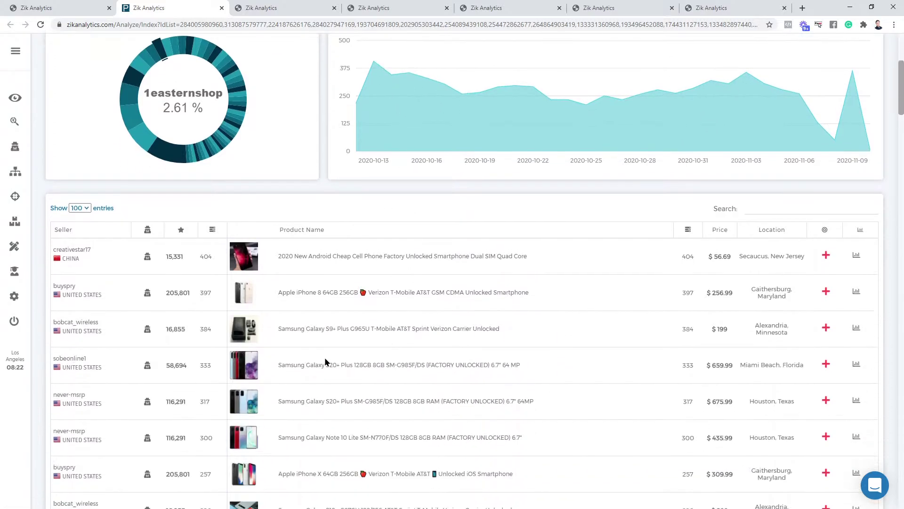
mouse_move(241, 407)
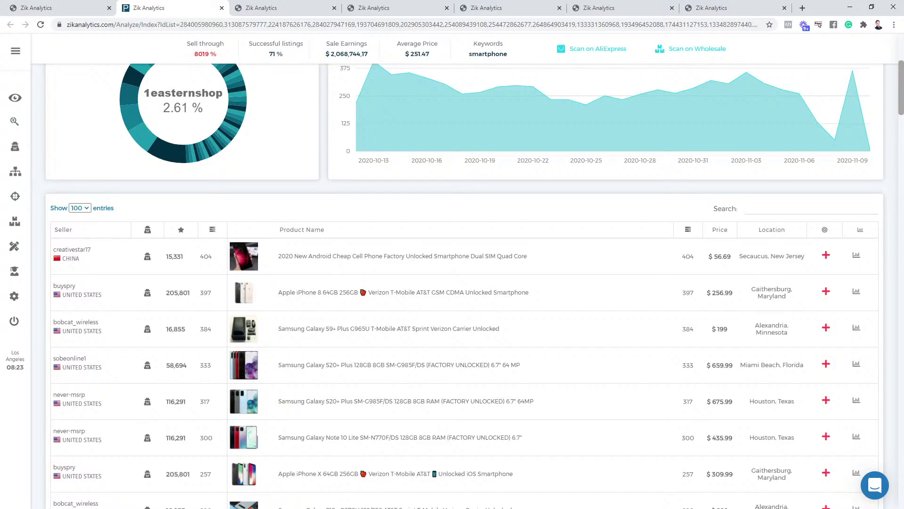
scroll(631, 379, "up", 4)
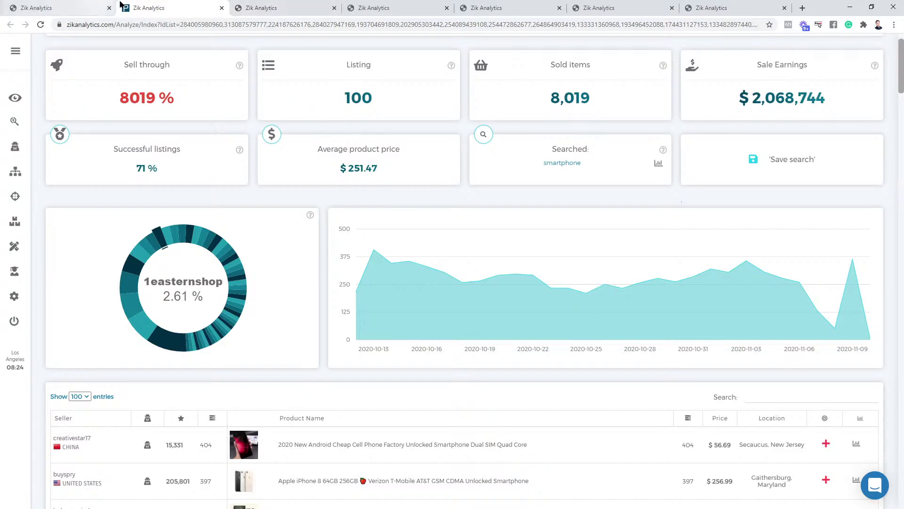
- Search for "mini smartphone" in the second Product Research tab and check all of its results
left_click(258, 5)
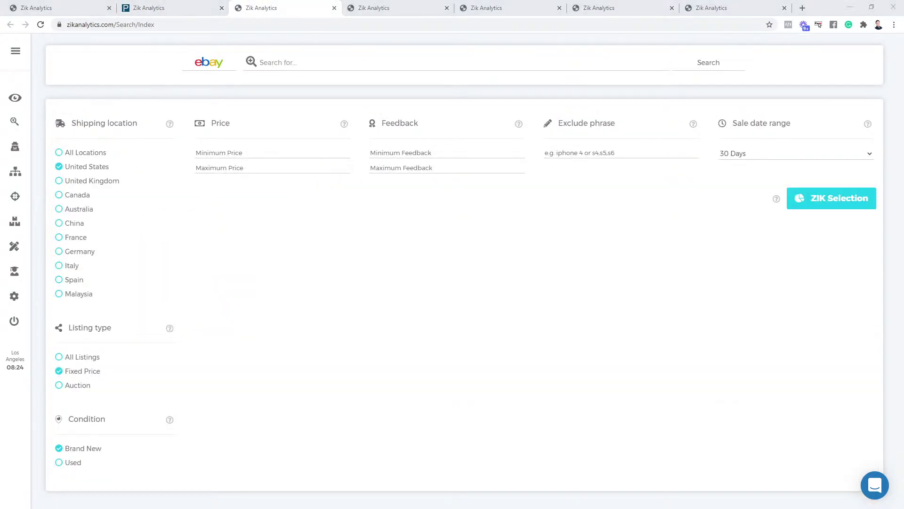
left_click(288, 60)
type("min")
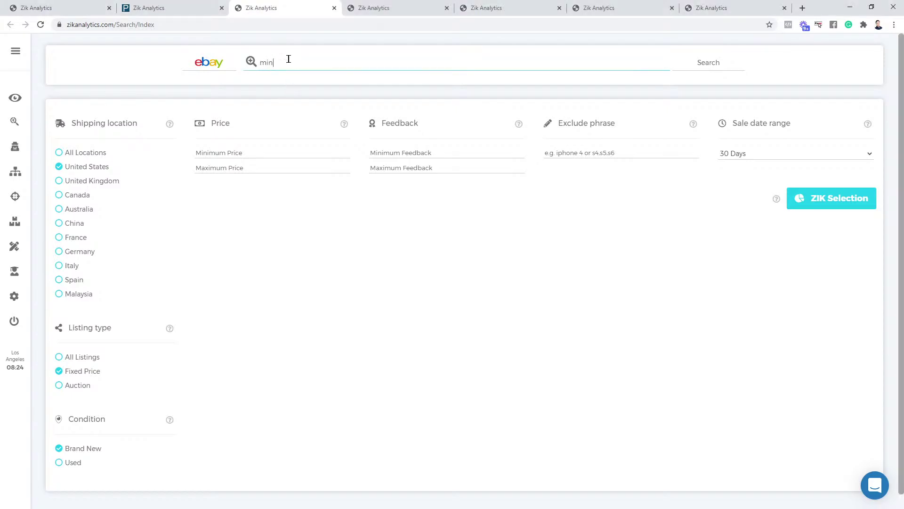
type("i smartphone")
left_click(698, 63)
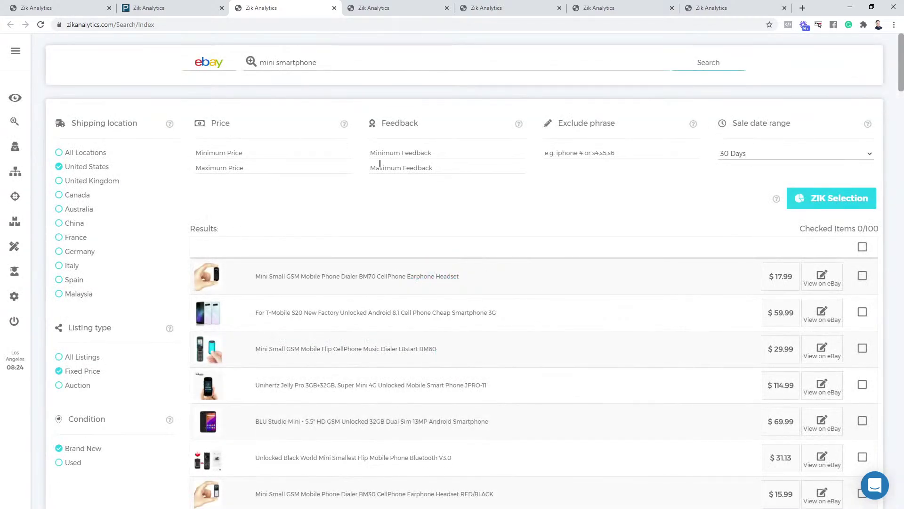
left_click(861, 248)
left_click(861, 247)
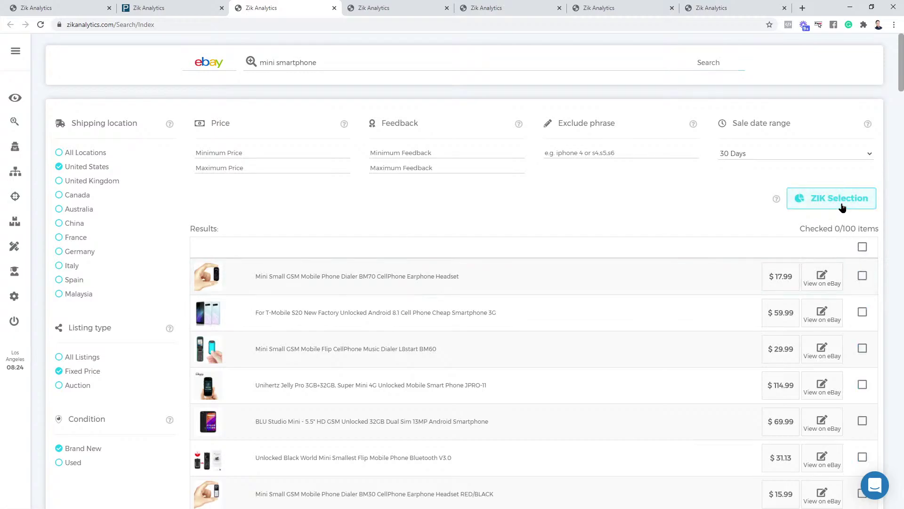
left_click(862, 246)
- Search for "world smallest smartphone" in the third Product Research tab
left_click(377, 8)
left_click(346, 61)
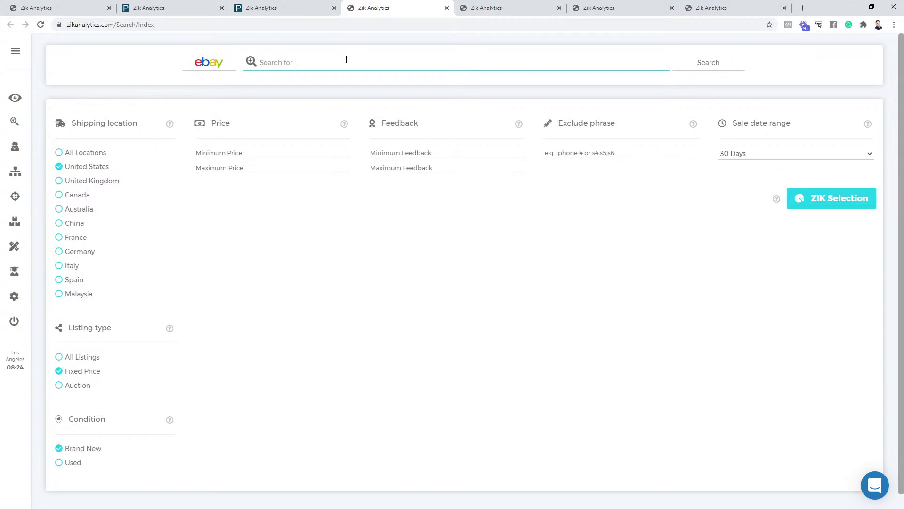
type("world smallest smartphone")
key("Return")
- Run ZIK Selection on the checked mini smartphone results and compare the report's figures with the smartphone report
left_click(290, 6)
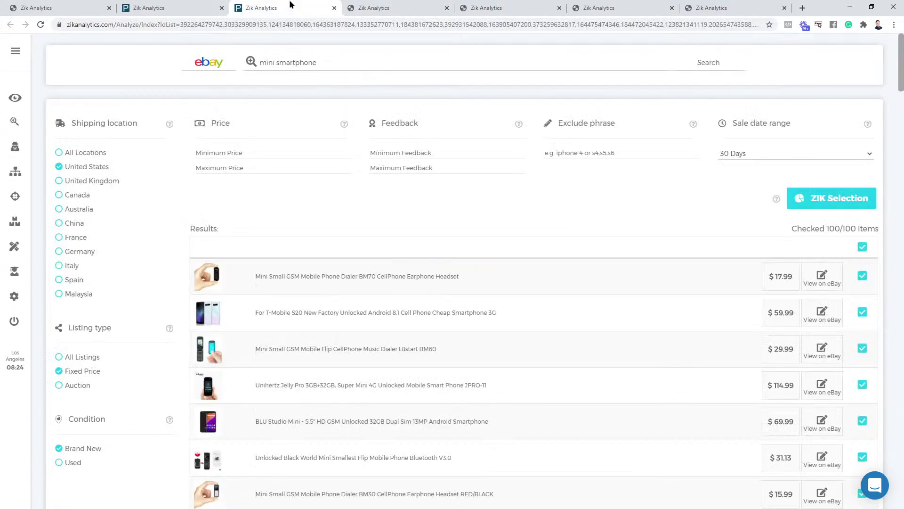
left_click(818, 200)
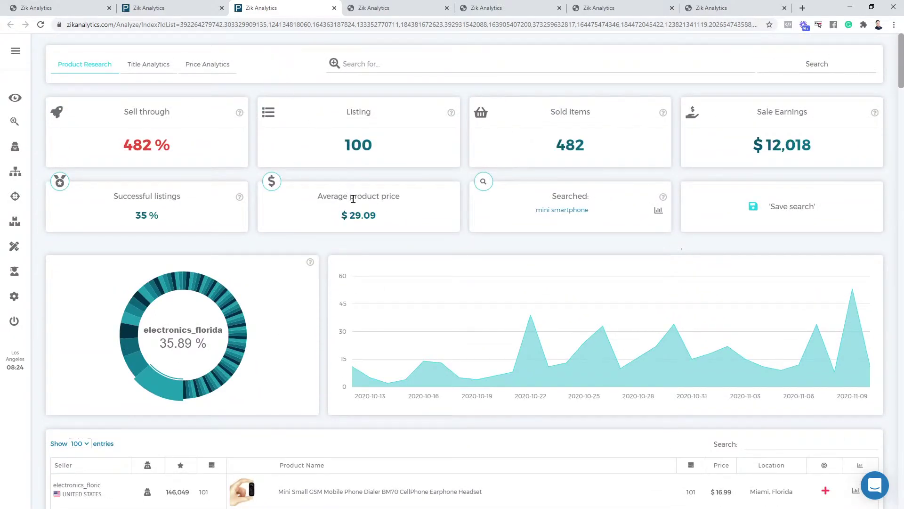
left_click(185, 8)
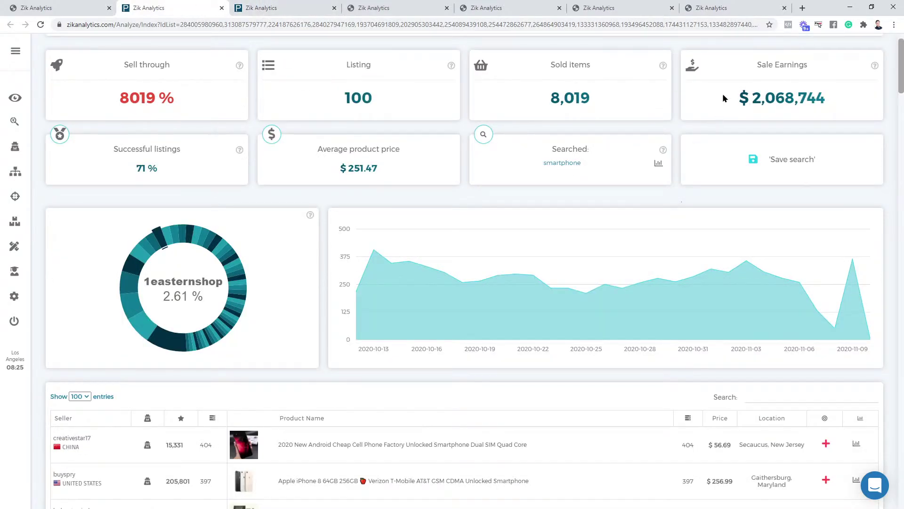
scroll(723, 93, "up", 1)
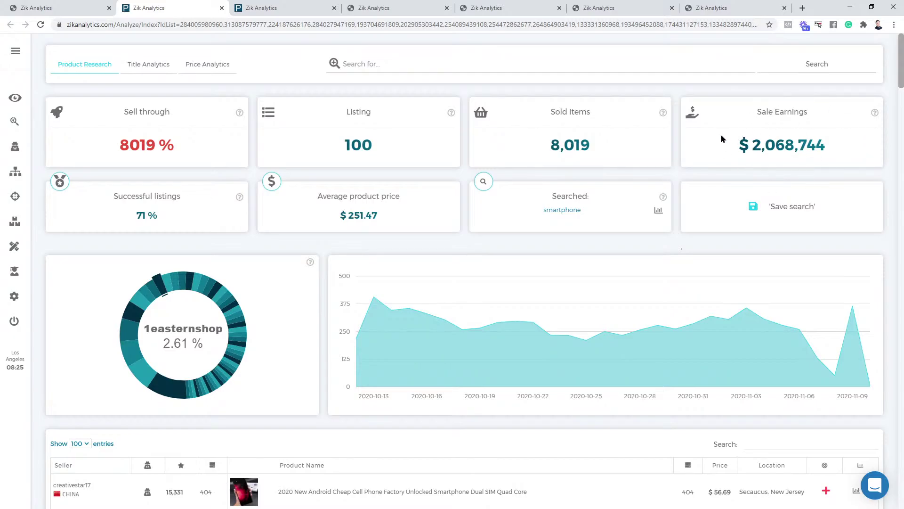
left_click(234, 7)
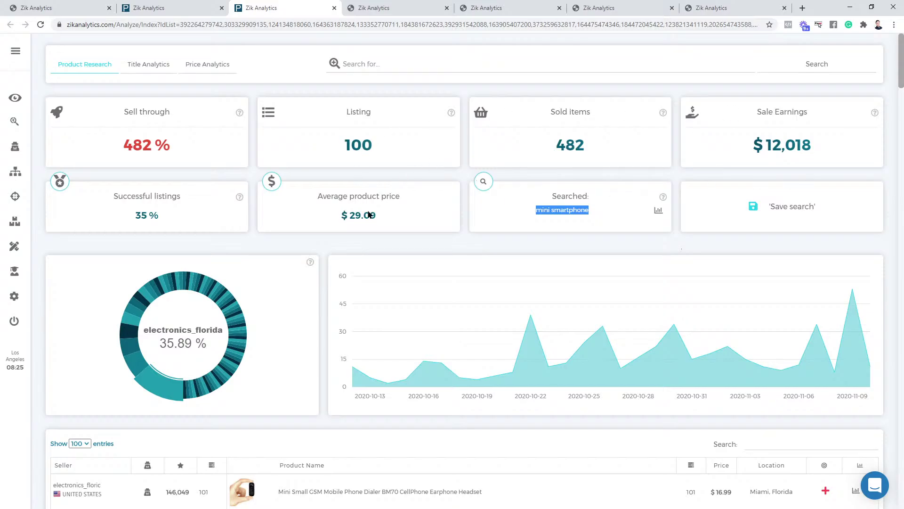
left_click(515, 228)
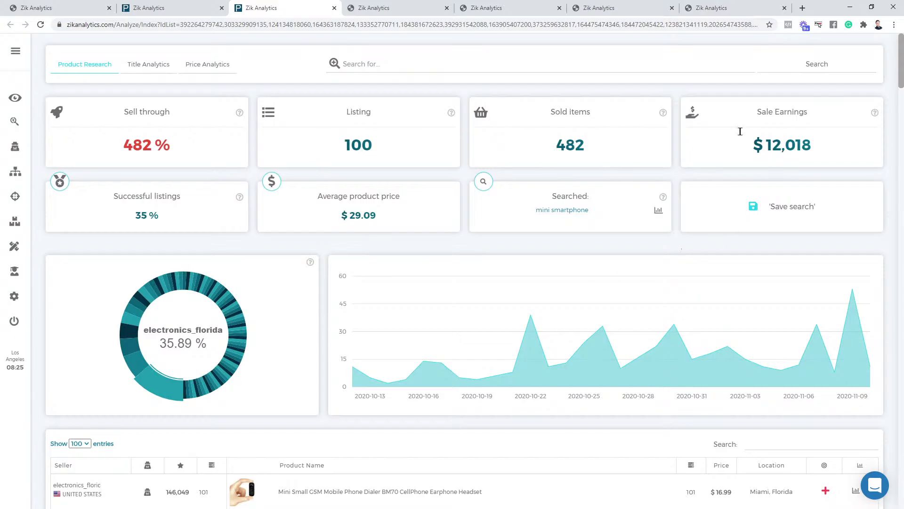
- Compare the sale earnings of the smartphone and mini smartphone reports, and check the searched keyword
left_click(190, 5)
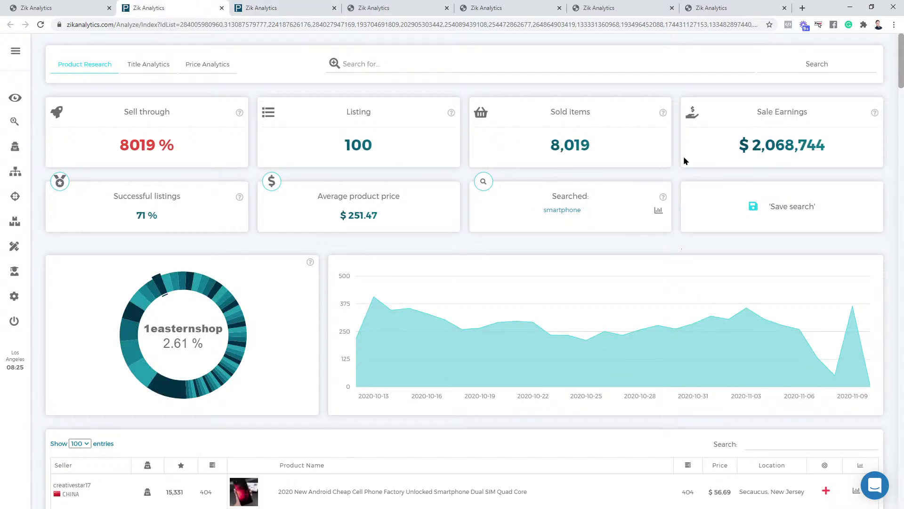
left_click_drag(744, 145, 830, 149)
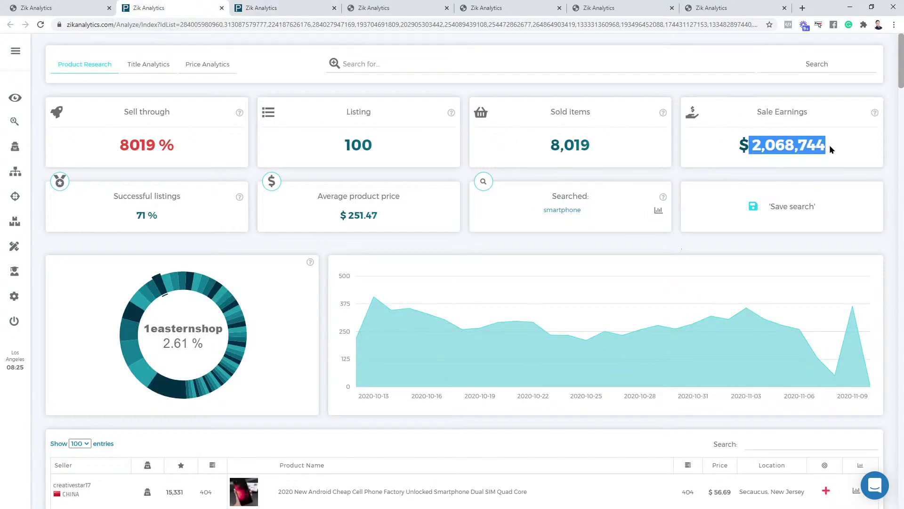
key("ctrl+Tab")
left_click_drag(682, 139, 823, 146)
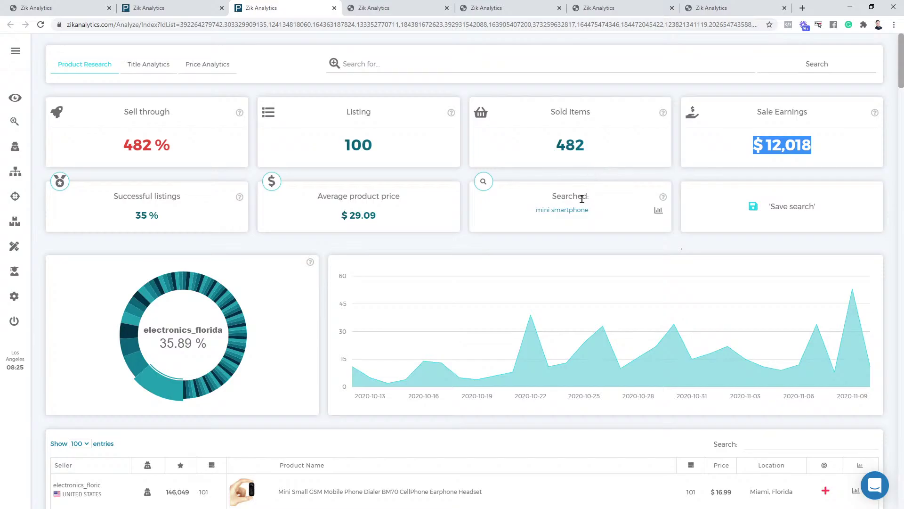
left_click(544, 221)
left_click_drag(571, 212, 553, 208)
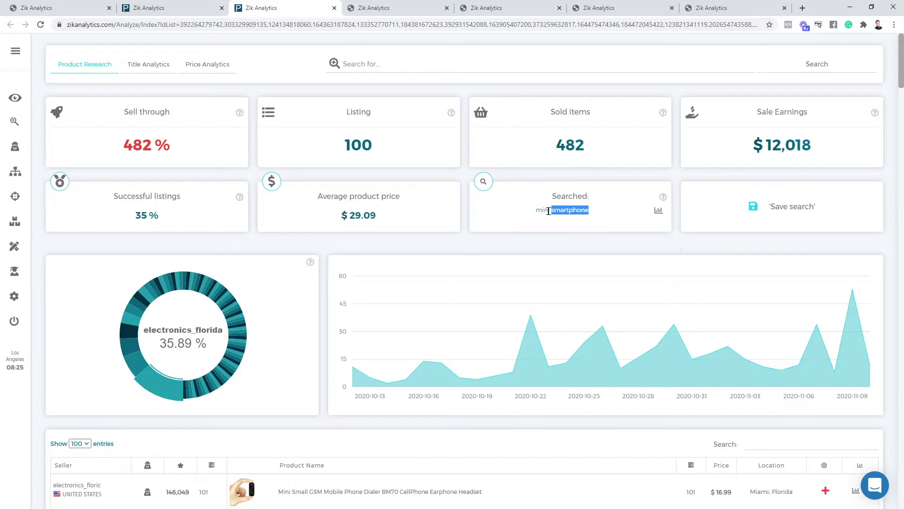
left_click(536, 207)
- Check all results for "world smallest smartphone" and run ZIK Selection on them
left_click(419, 9)
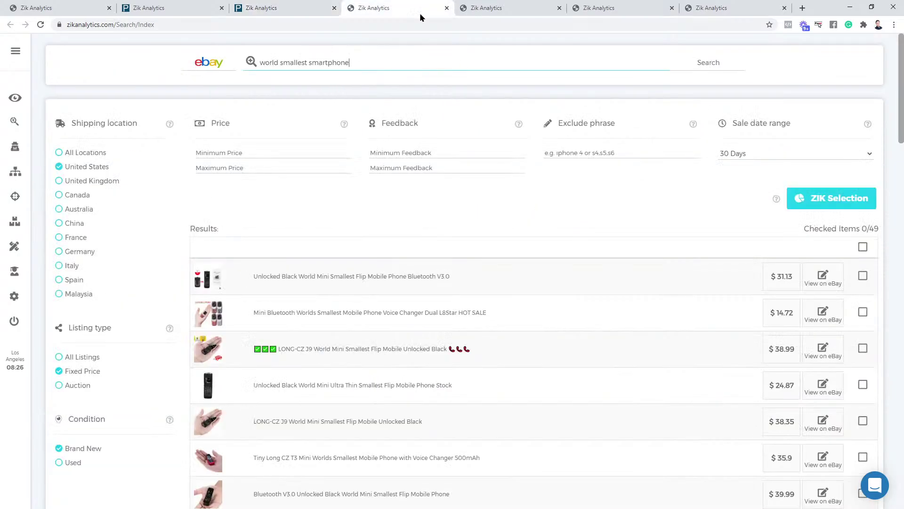
left_click(863, 247)
left_click(818, 204)
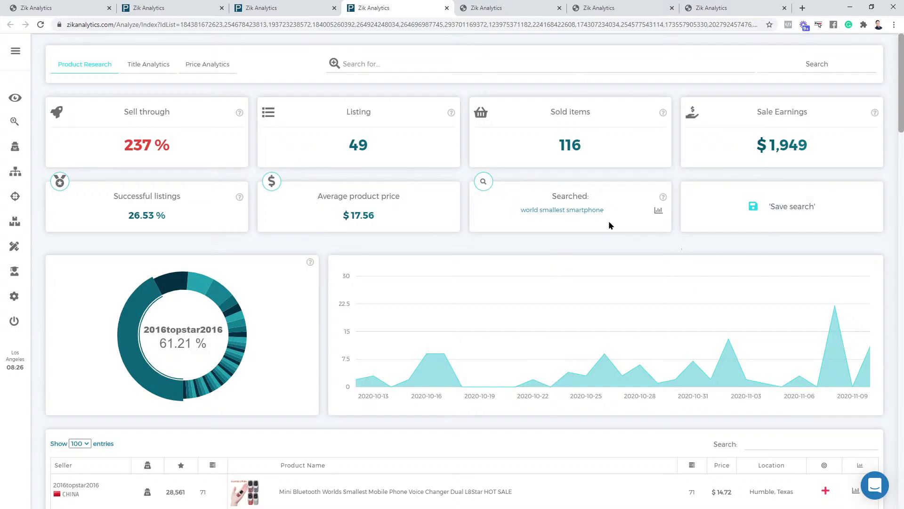
- Compare the summary figures of the mini smartphone and world smallest smartphone reports by switching between their tabs
left_click(265, 8)
left_click(414, 7)
left_click(265, 8)
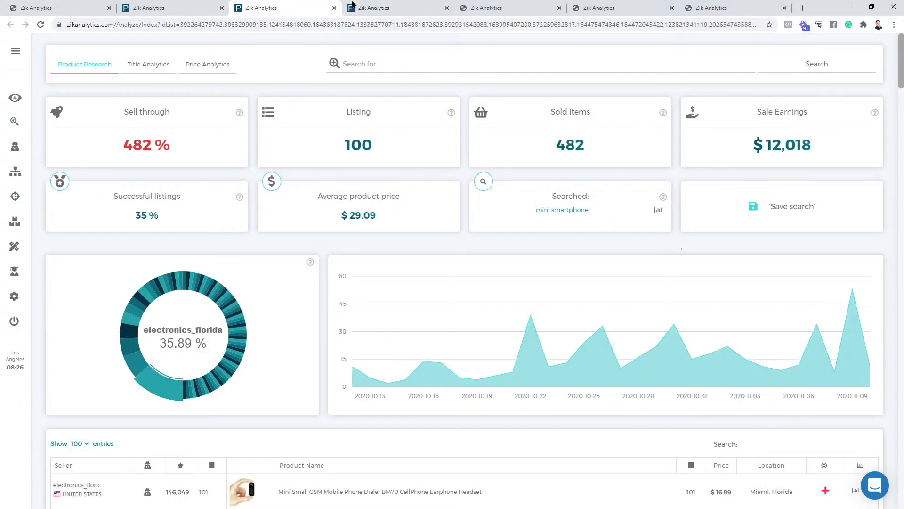
left_click(414, 7)
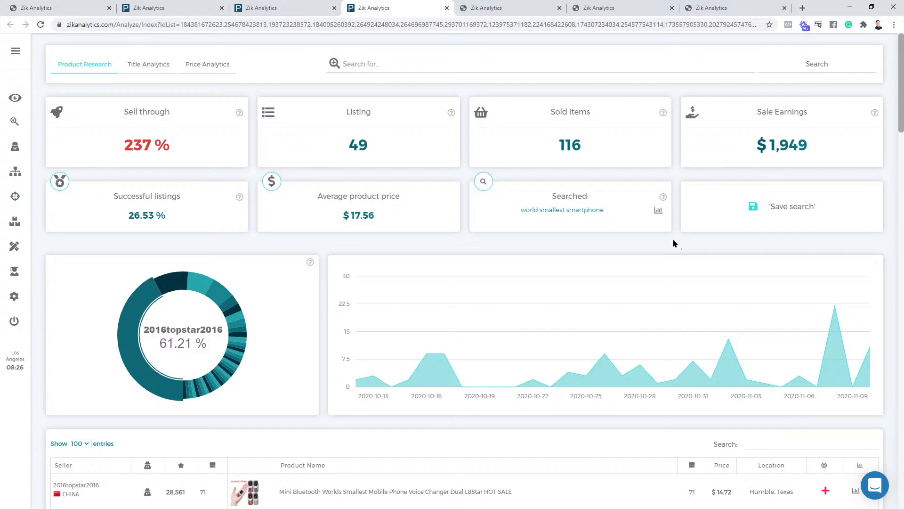
left_click(264, 7)
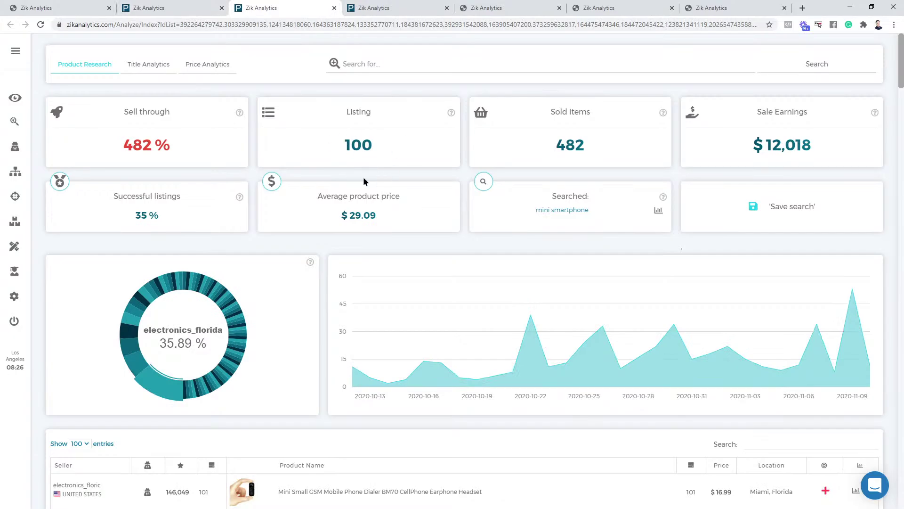
left_click(378, 6)
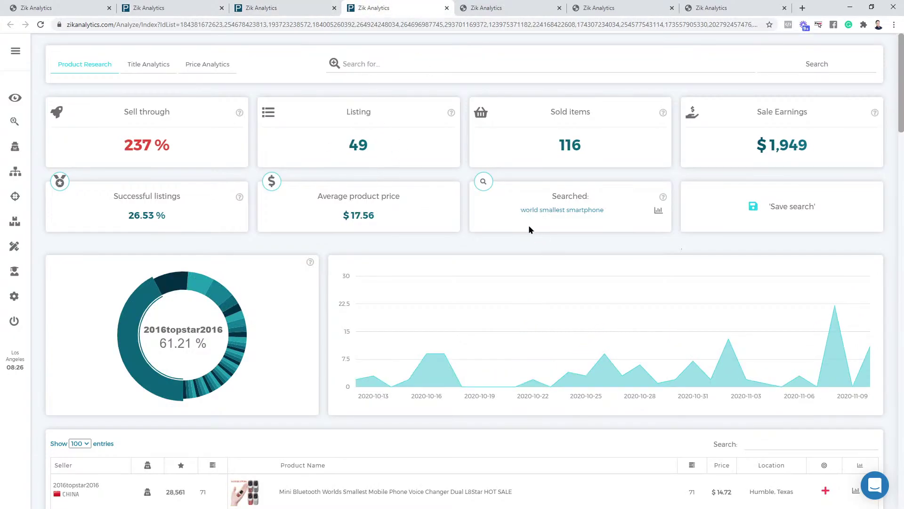
- Review the sales chart and product listings in the world smallest smartphone report
scroll(471, 207, "down", 3)
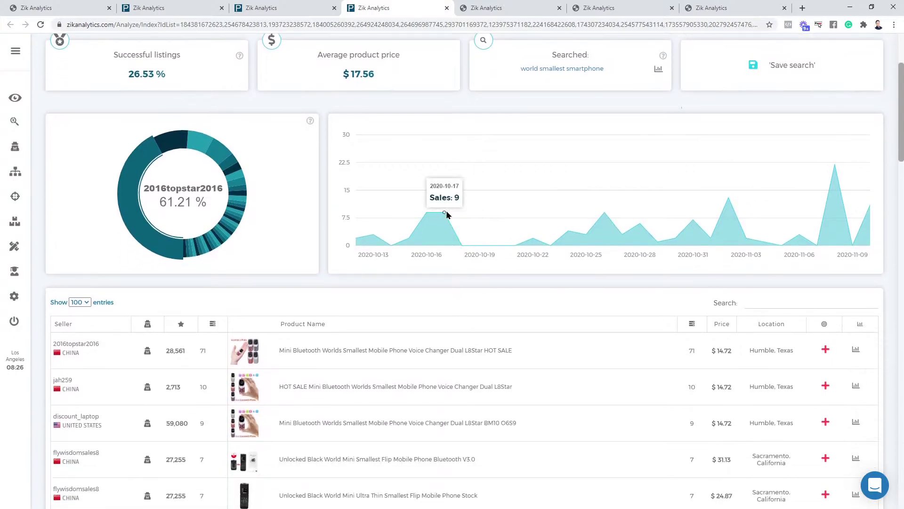
scroll(446, 214, "down", 1)
scroll(446, 215, "up", 4)
scroll(445, 214, "down", 6)
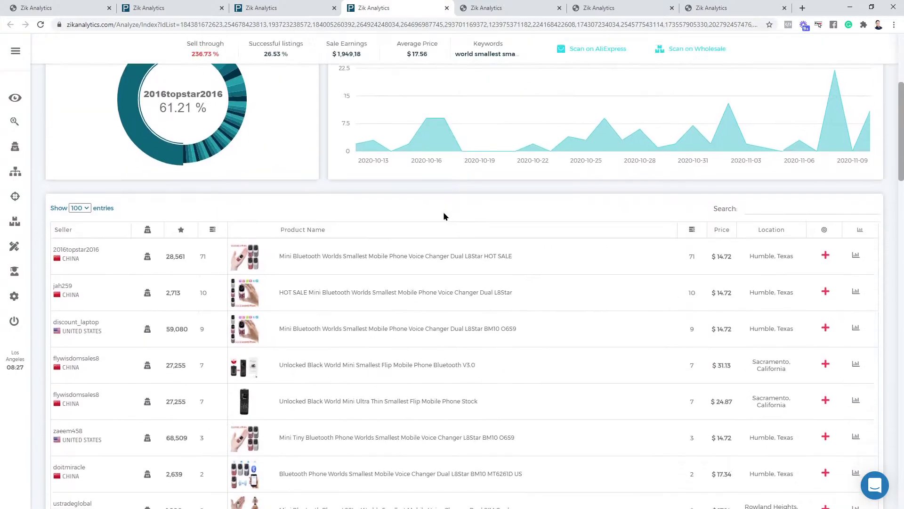
- Check the searched keyword and the listing figure in the world smallest smartphone report
scroll(401, 216, "up", 5)
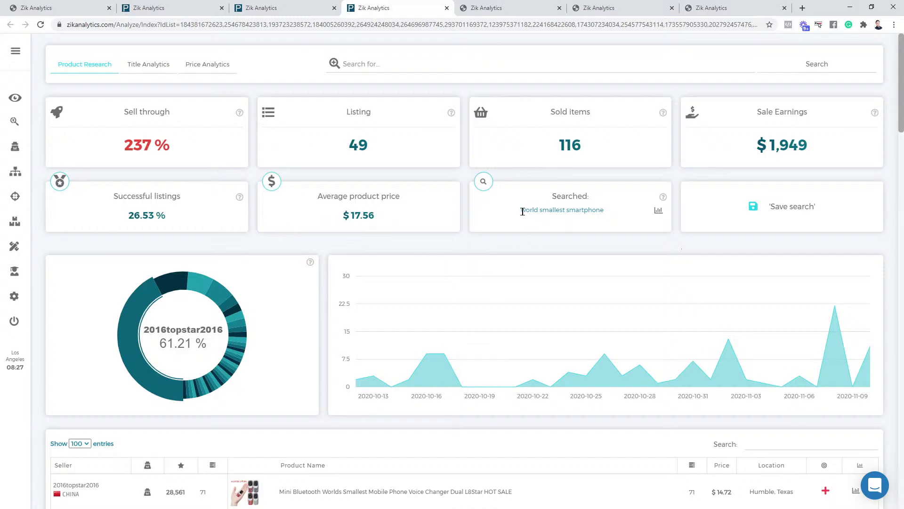
left_click_drag(523, 212, 596, 211)
left_click(587, 223)
triple_click(601, 215)
left_click(566, 214)
left_click_drag(376, 154, 342, 149)
left_click(332, 153)
- Review the seller share, sales chart and top product listings alongside the summary figures for world smallest smartphone
scroll(378, 210, "down", 4)
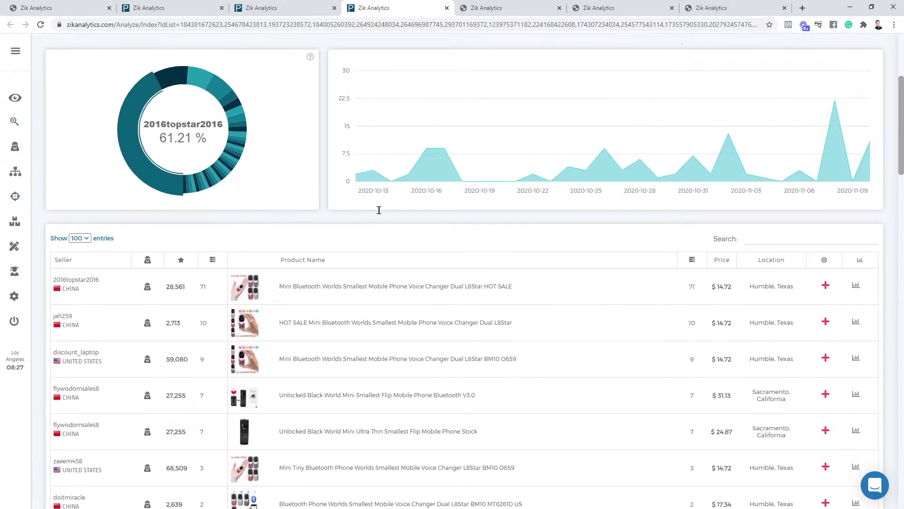
scroll(378, 210, "up", 2)
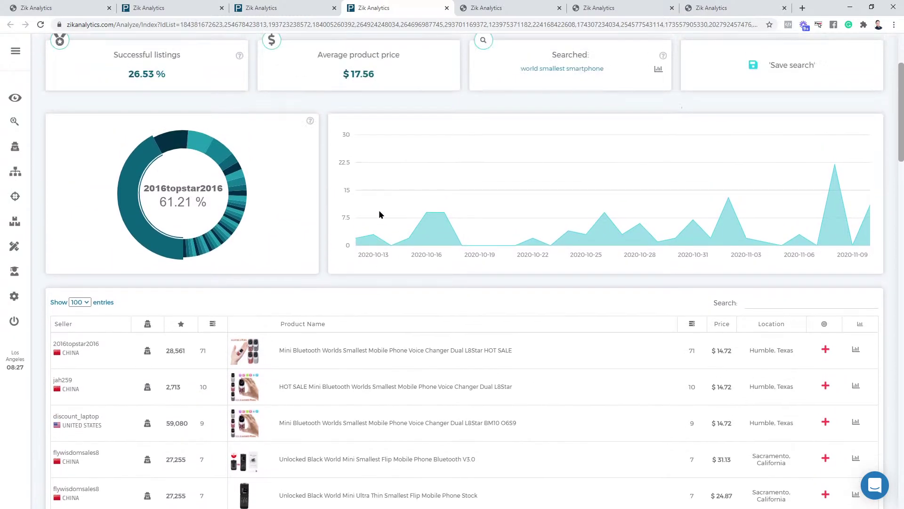
scroll(380, 214, "up", 3)
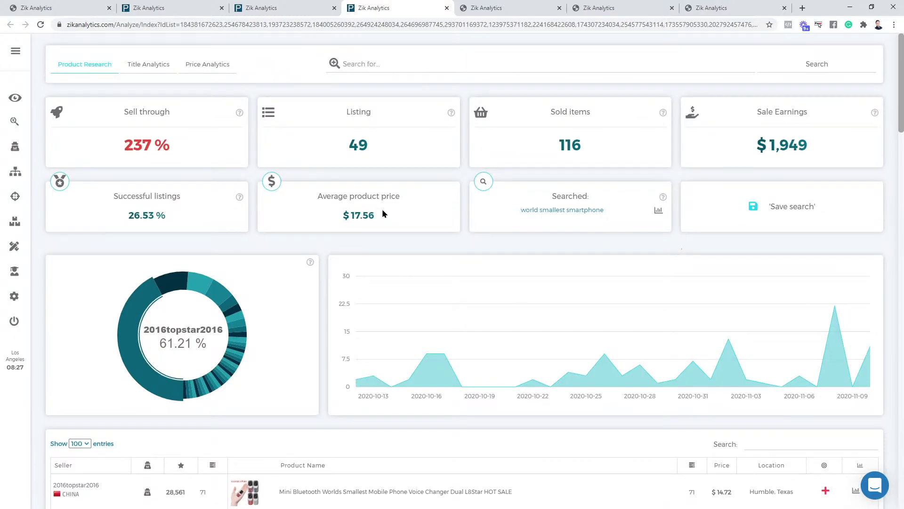
scroll(599, 343, "down", 3)
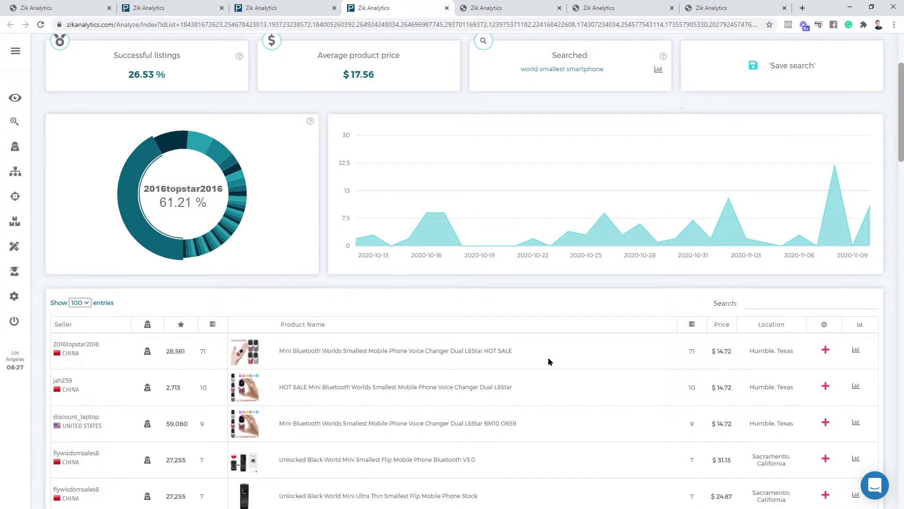
scroll(547, 357, "up", 3)
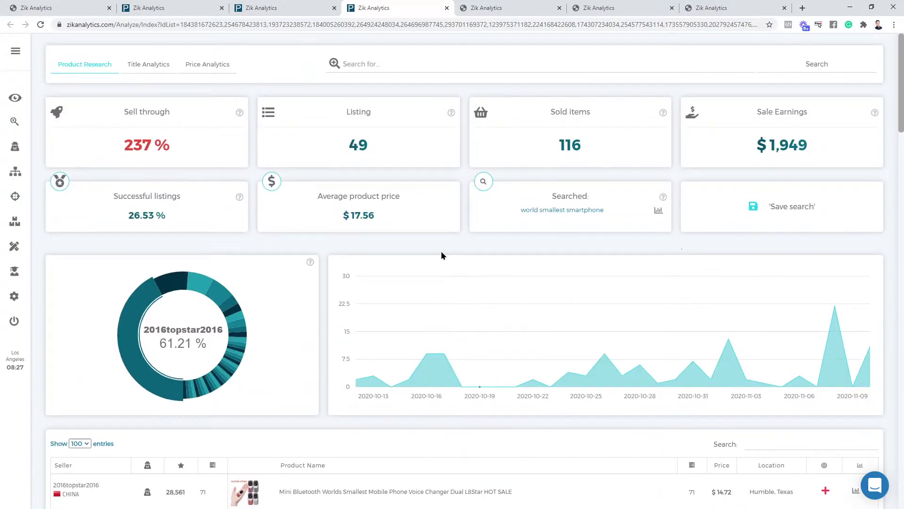
- Compare the summary figures of the smartphone, mini smartphone and world smallest smartphone reports across their tabs
left_click(172, 5)
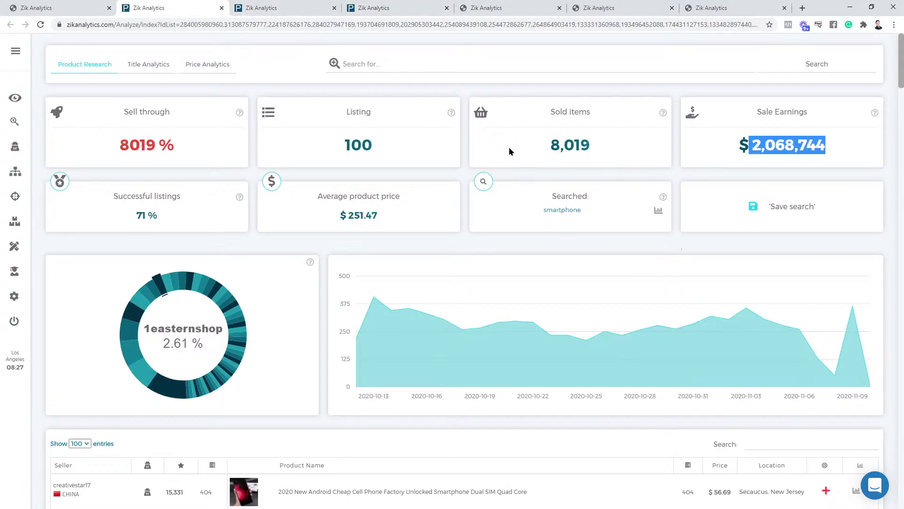
left_click(310, 3)
left_click(426, 3)
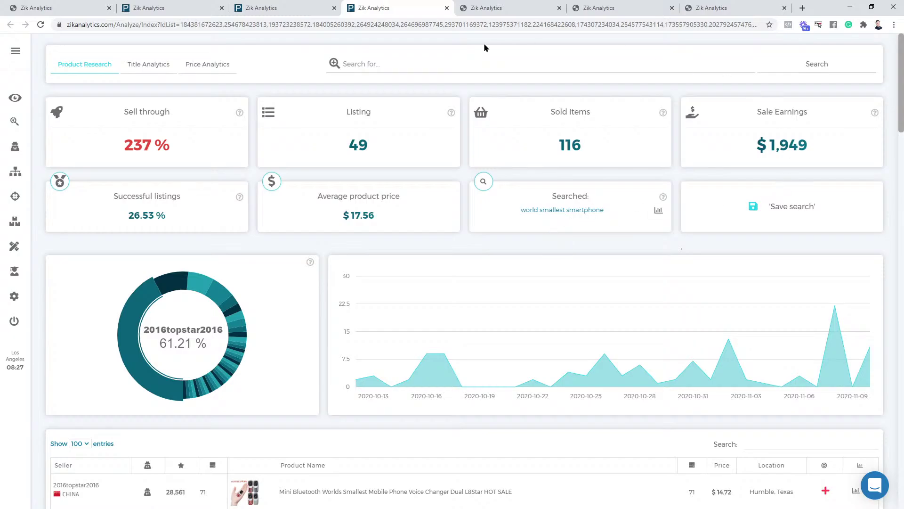
left_click(155, 8)
left_click(282, 7)
left_click(377, 8)
left_click(150, 7)
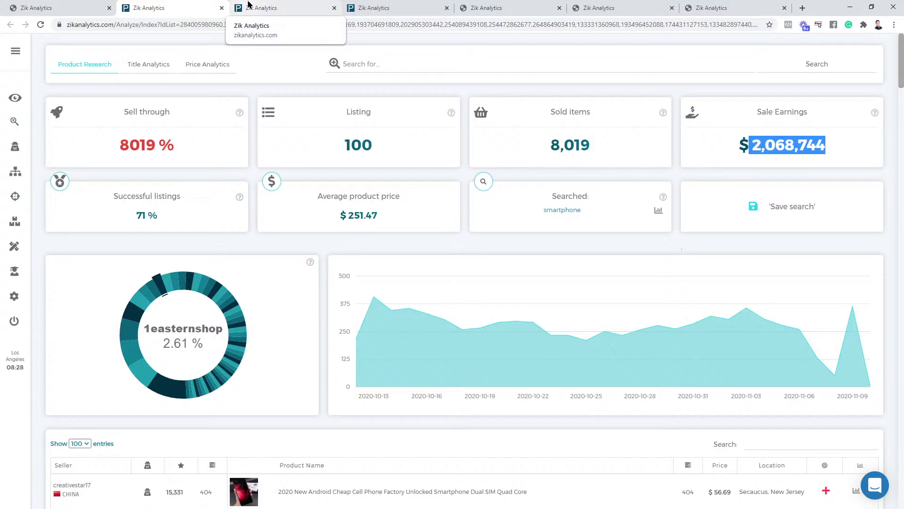
- Search eBay for "cheap smartphone" in the next unused research tab and run ZIK Selection on all results
left_click(487, 7)
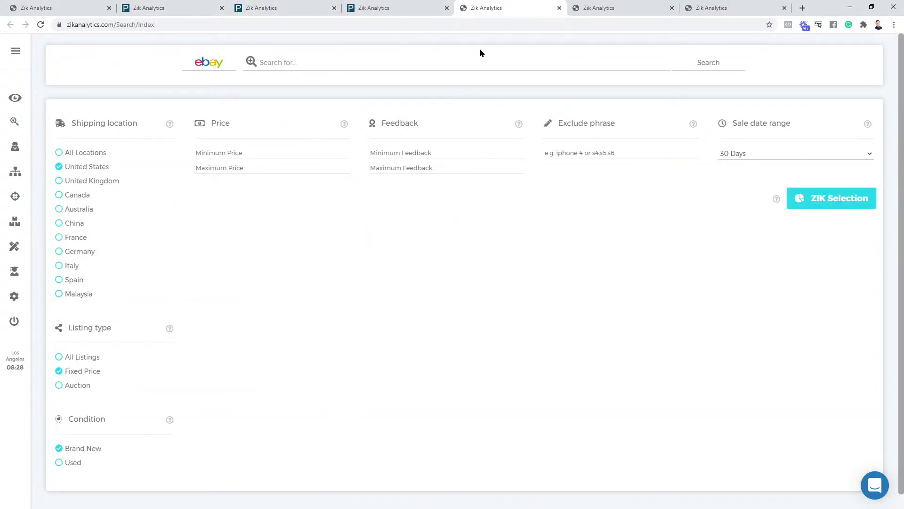
left_click(466, 56)
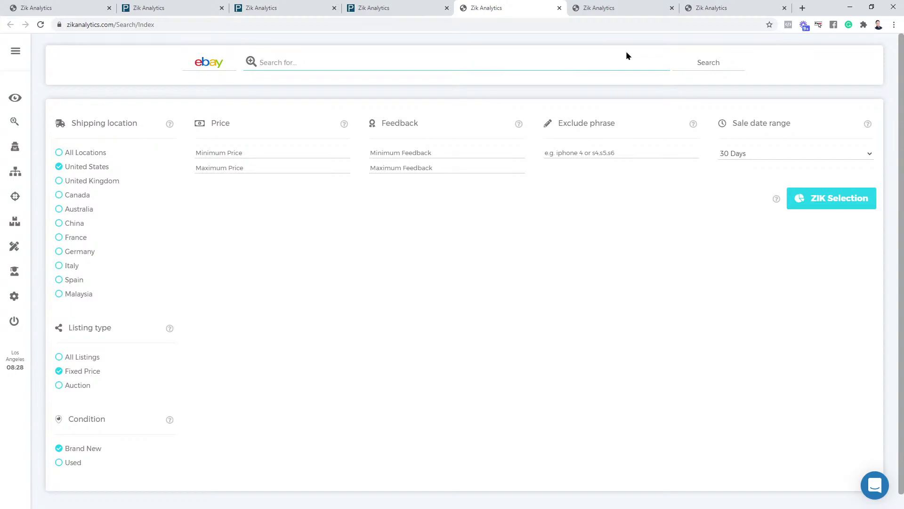
type("cheap s")
type("mar")
type("tt")
type("phone")
key("Return")
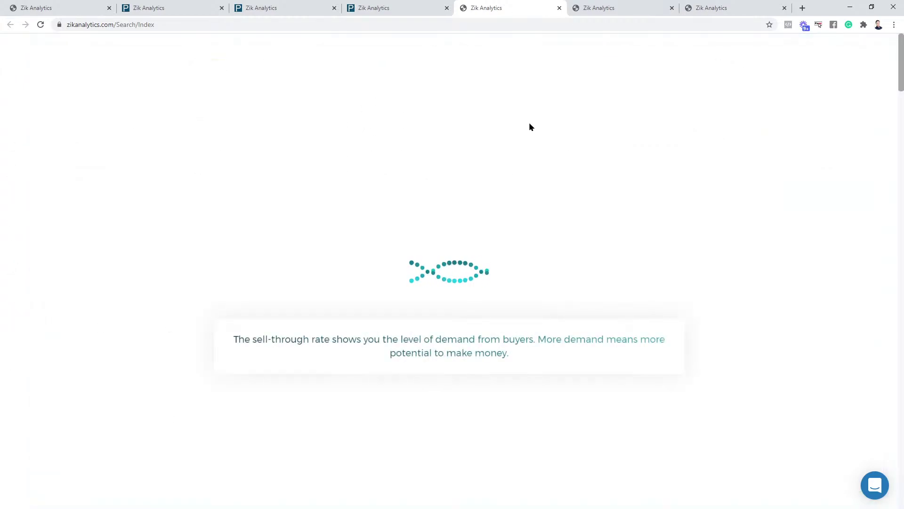
left_click(862, 247)
left_click(838, 198)
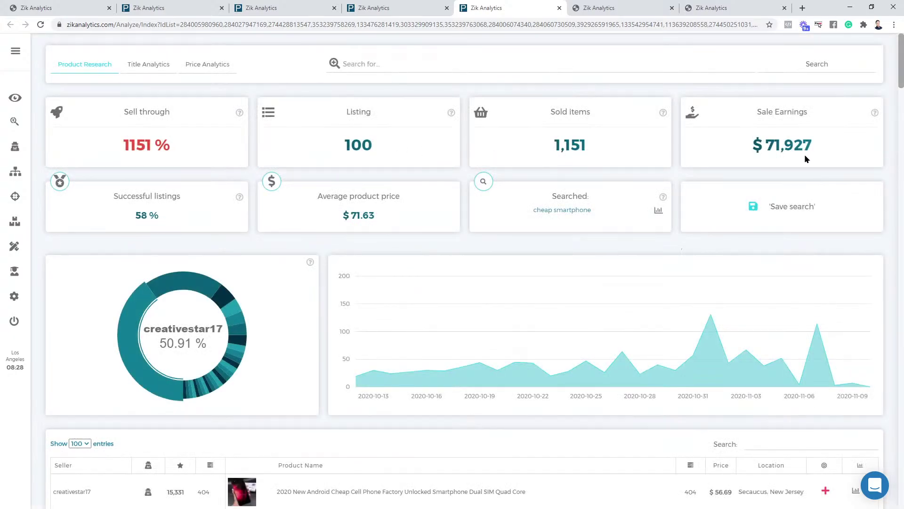
- Examine the sale earnings and product listings in the cheap smartphone report
left_click_drag(811, 146, 756, 112)
scroll(640, 157, "down", 2)
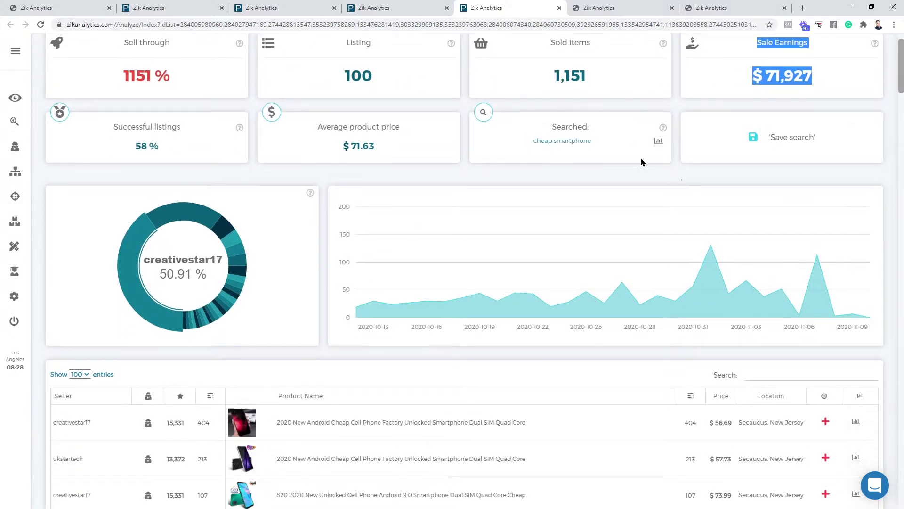
scroll(640, 162, "down", 2)
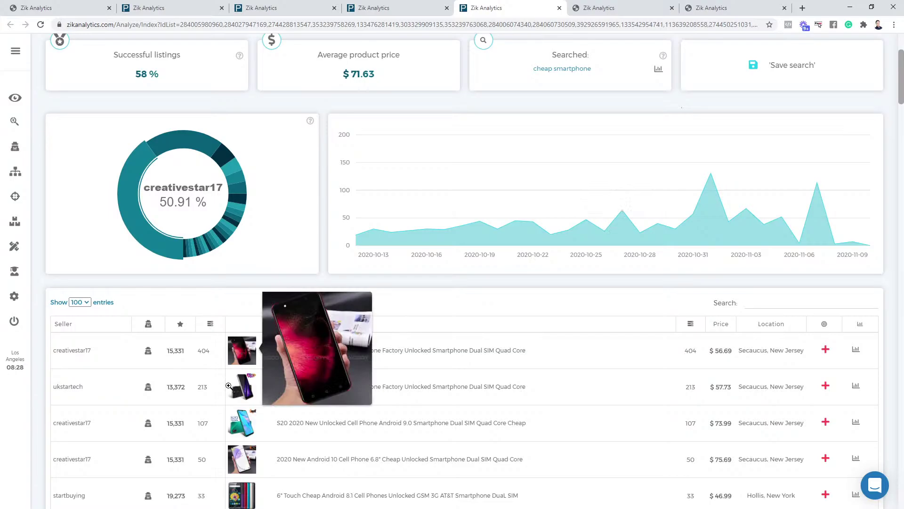
scroll(261, 422, "down", 1)
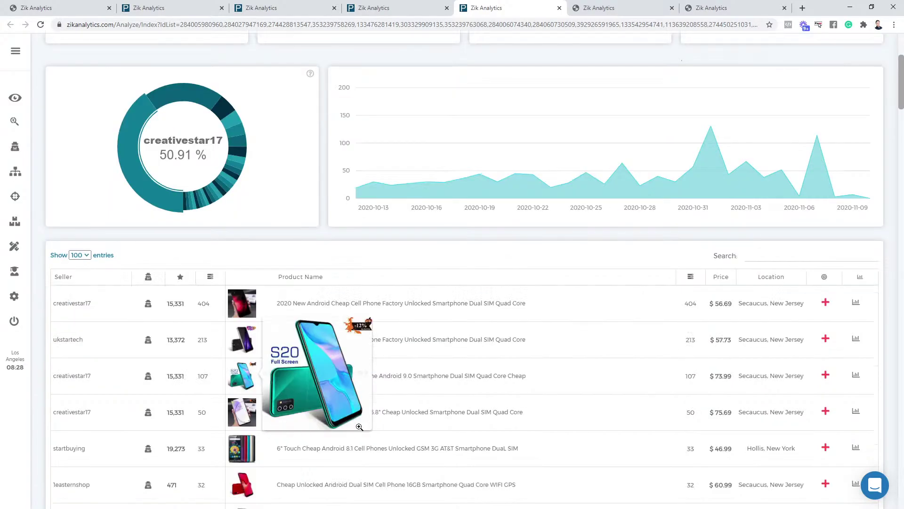
scroll(359, 427, "down", 5)
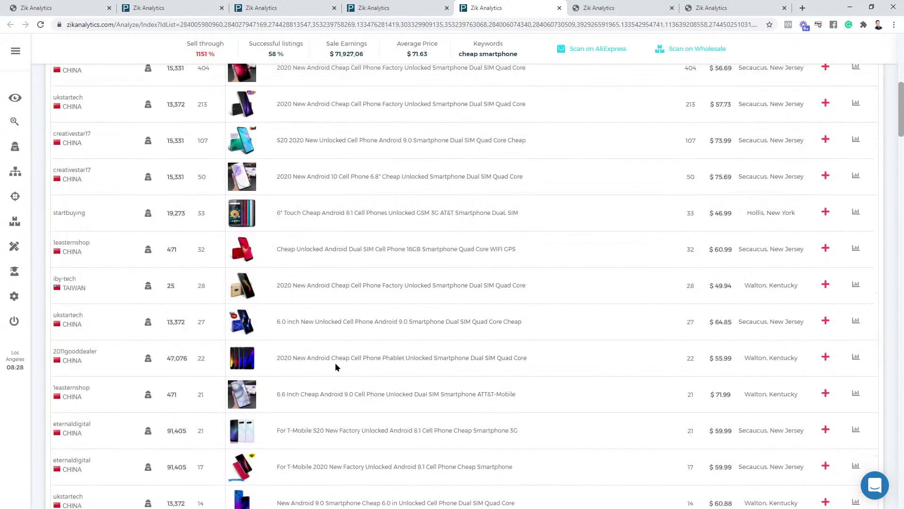
scroll(325, 351, "up", 9)
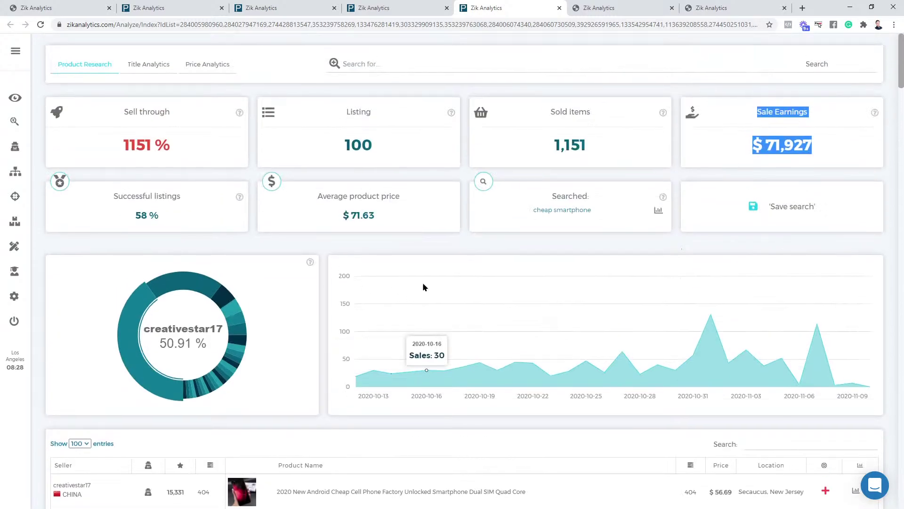
- Check the sales chart and the searched keyword in the cheap smartphone report
left_click(807, 137)
left_click_drag(358, 339, 680, 329)
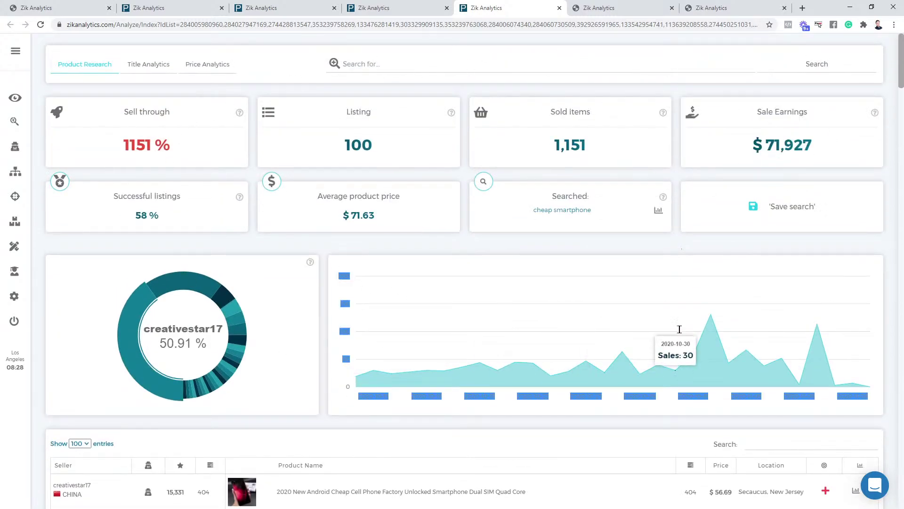
left_click(735, 140)
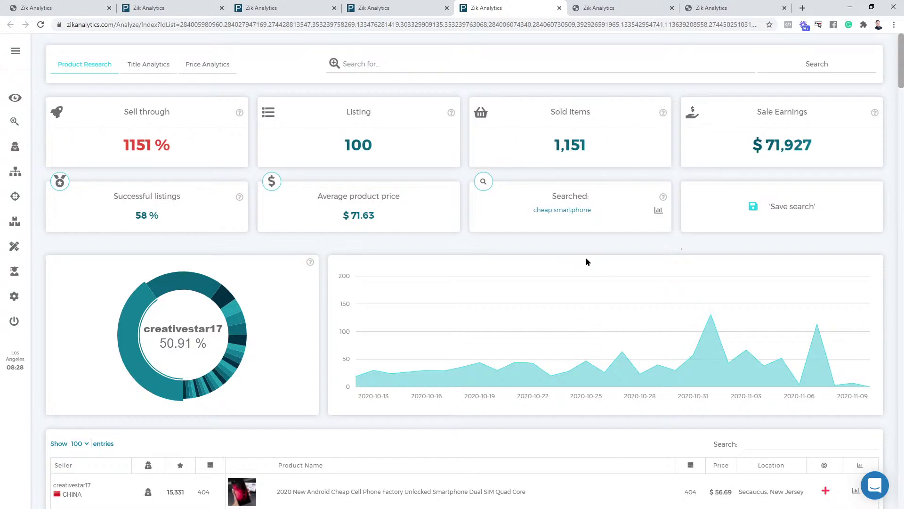
left_click_drag(534, 210, 594, 215)
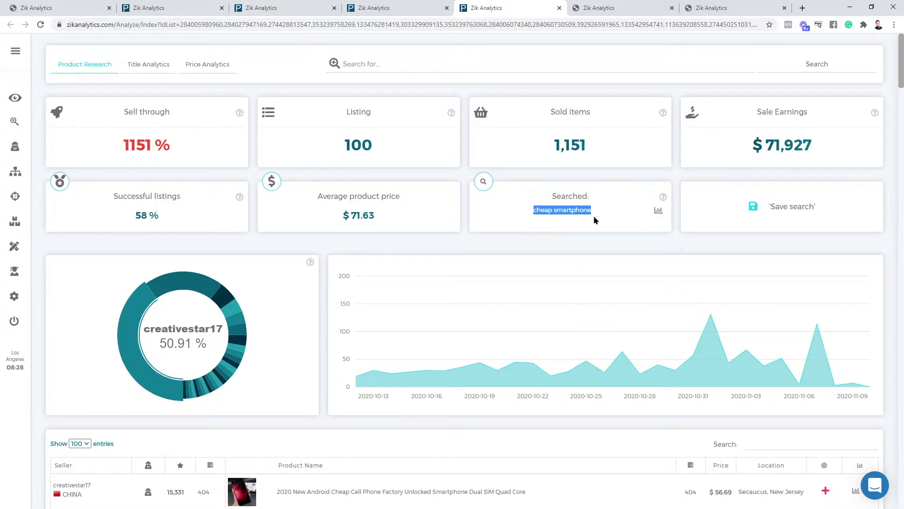
left_click(579, 210)
left_click_drag(534, 211, 593, 210)
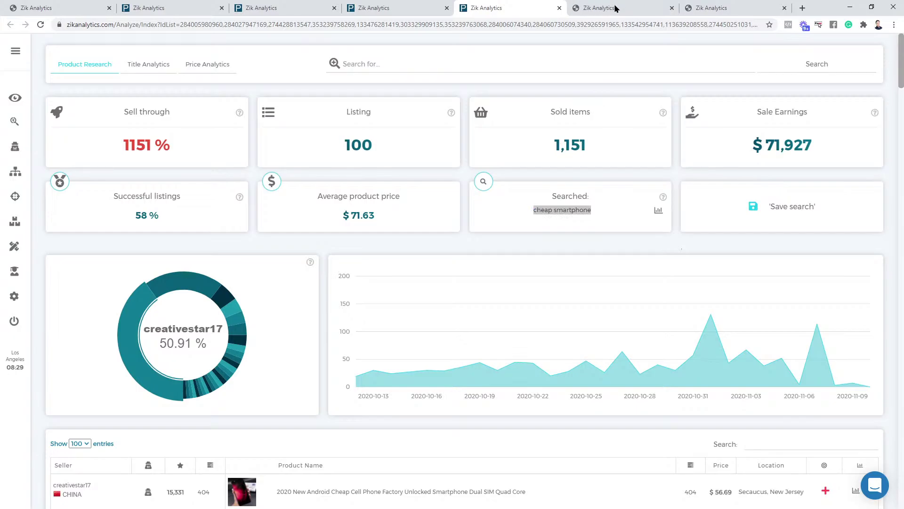
- Search eBay for "Waterproof smartphone" in the next unused research tab and run ZIK Selection on all results
left_click(580, 7)
left_click(512, 12)
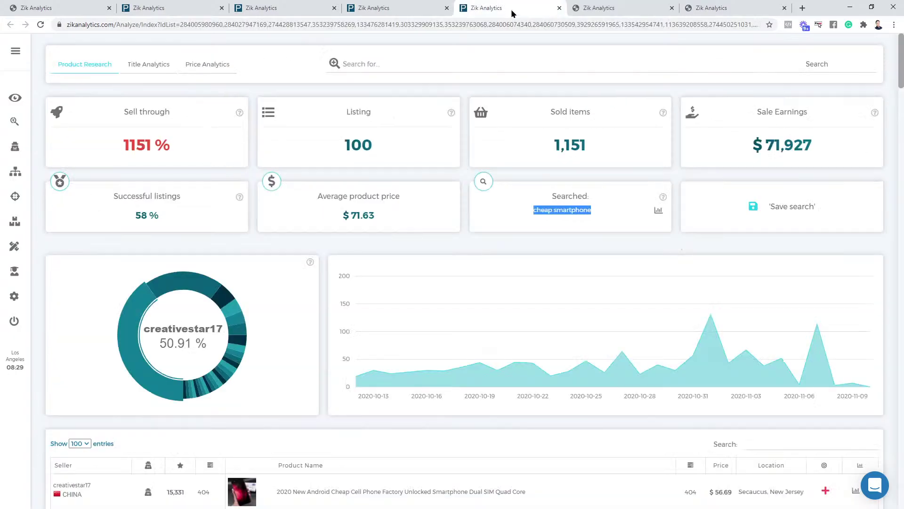
left_click(607, 11)
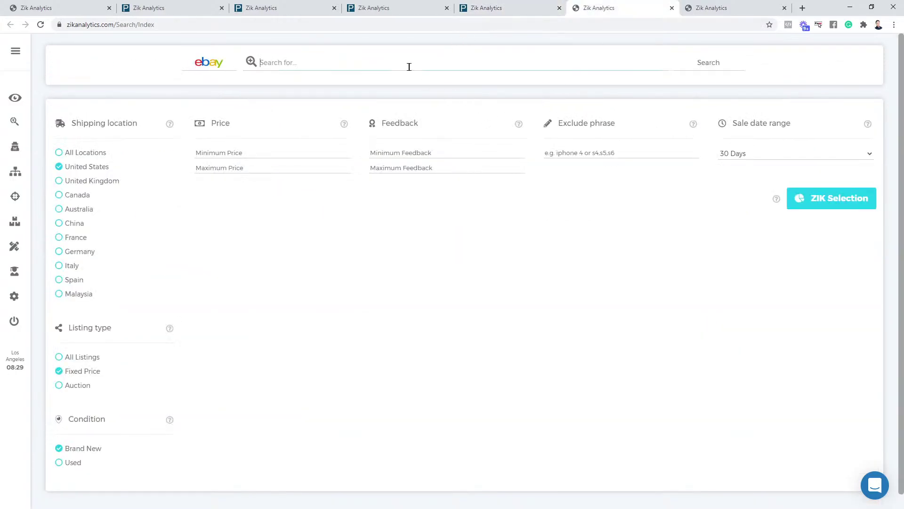
type("Waterp")
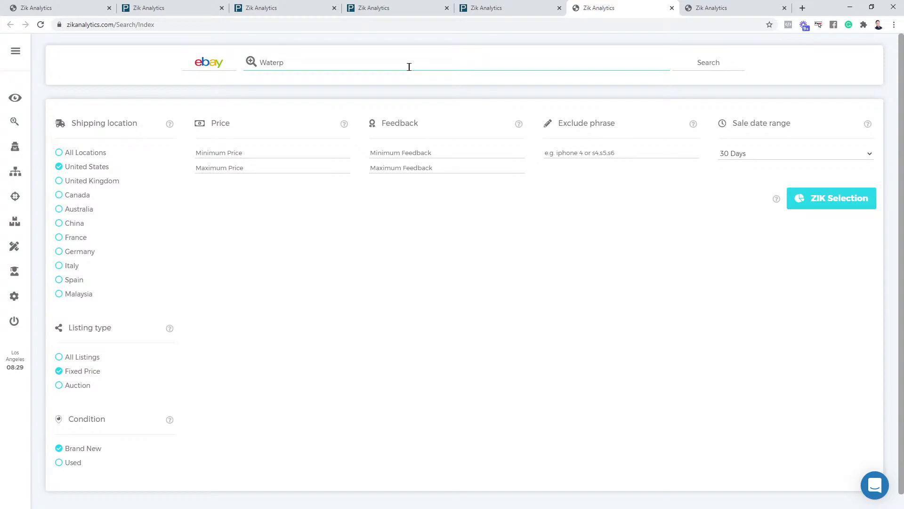
type("rogg")
key("BackSpace")
key("BackSpace")
key("BackSpace")
type("of smartphone")
key("Return")
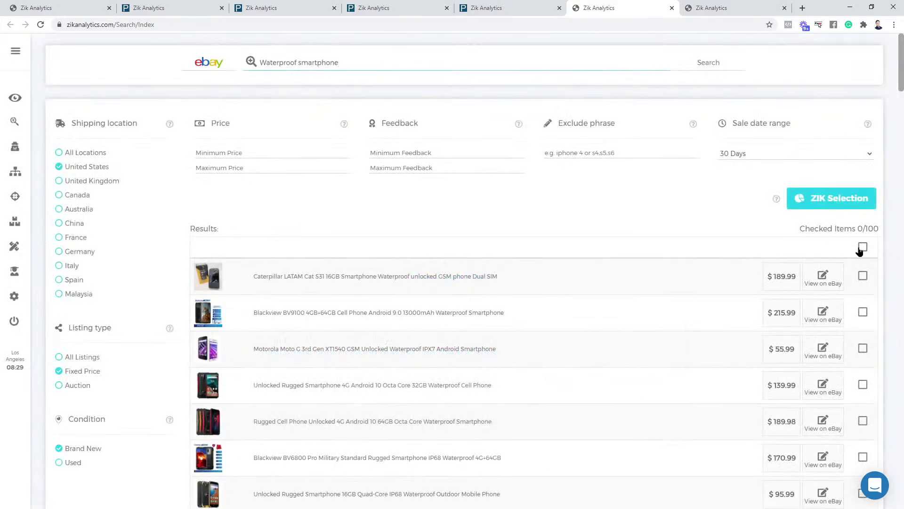
left_click(862, 247)
left_click(844, 201)
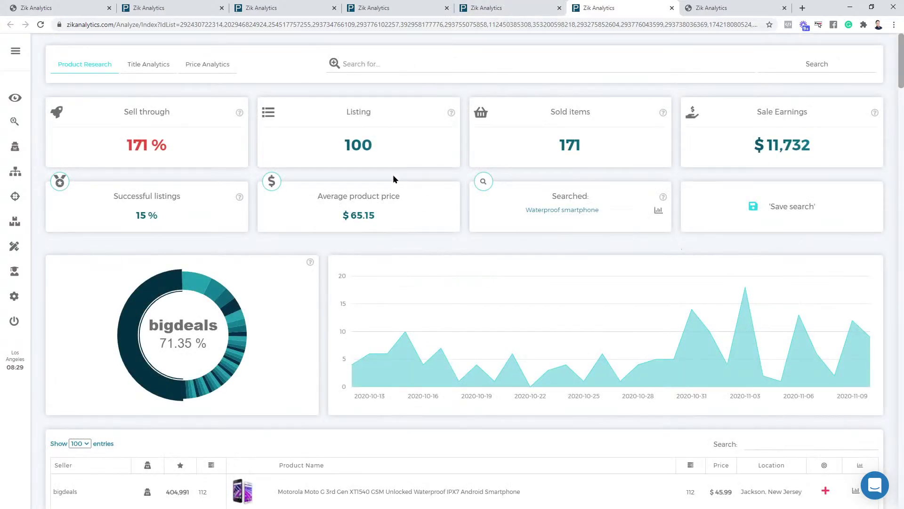
- Compare the sale earnings of the waterproof smartphone report with the cheap smartphone and world smallest smartphone reports
left_click_drag(764, 148, 784, 144)
left_click(513, 3)
left_click(511, 5)
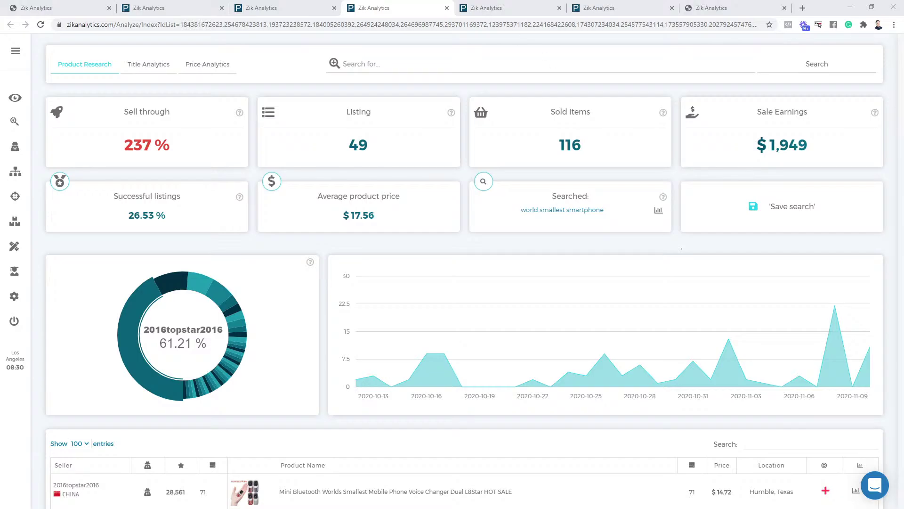
key("ctrl+Tab")
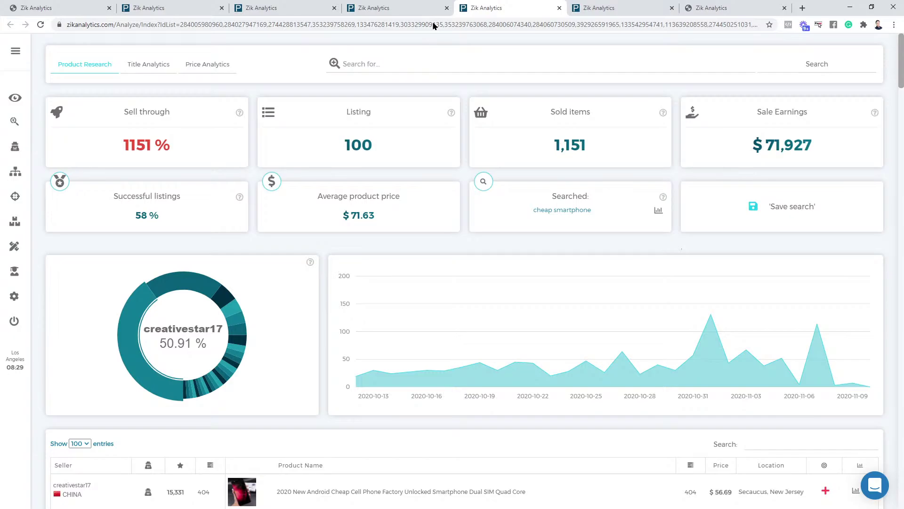
left_click(339, 25)
left_click_drag(813, 10, 801, 47)
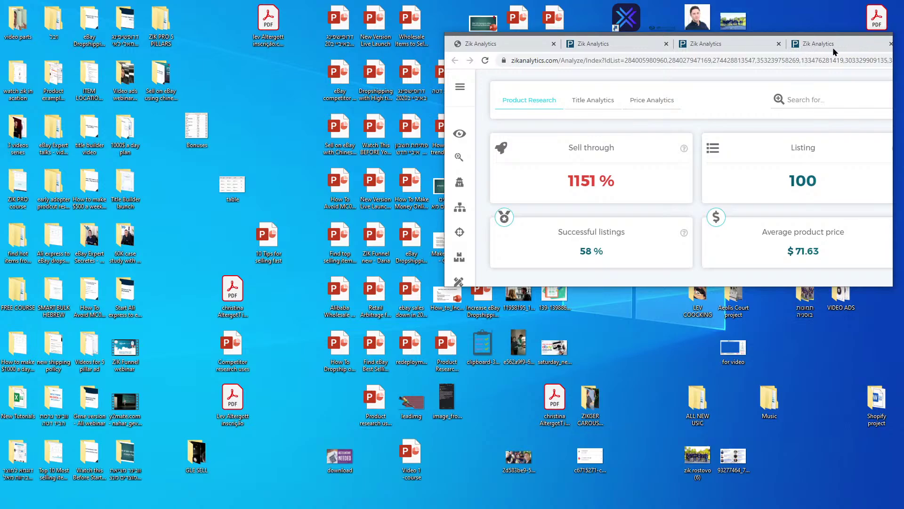
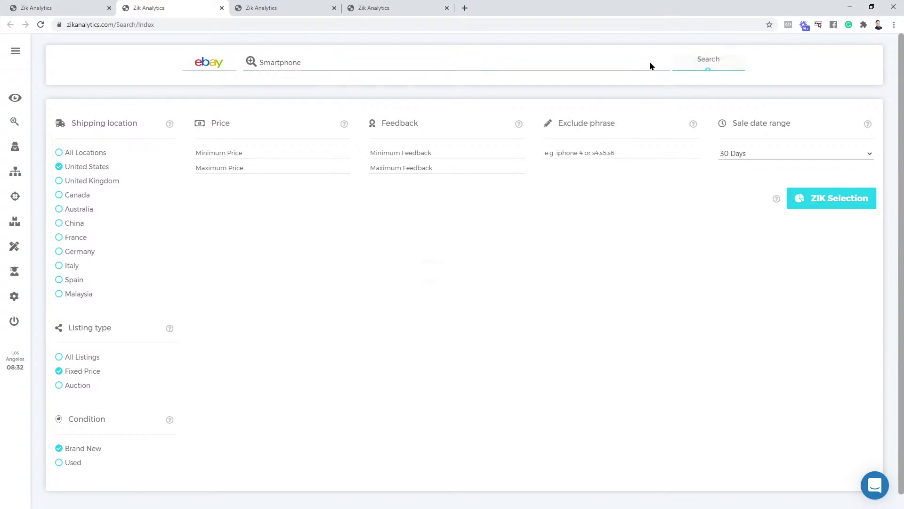
- Search eBay for "mini smartphone" in the tab after the Smartphone search
key("ctrl+Tab")
left_click(299, 65)
type("mini")
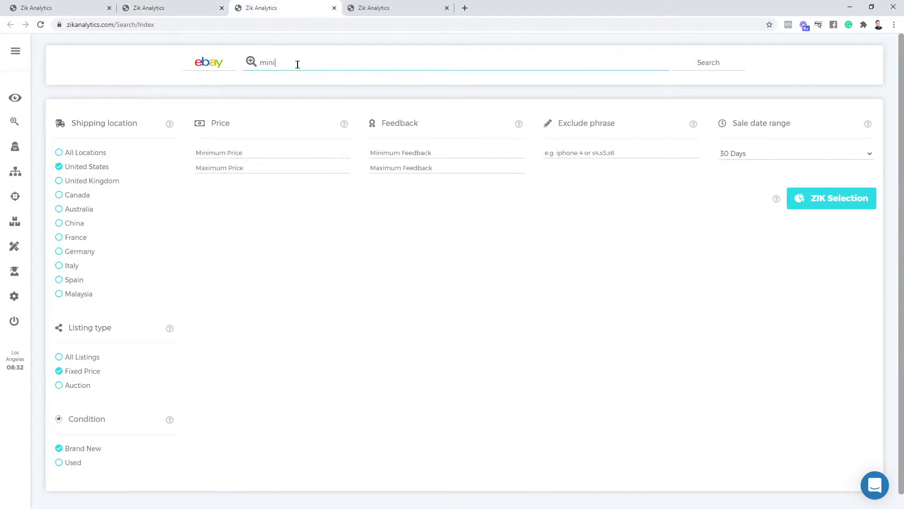
type(" smartphone")
left_click(707, 66)
- Search eBay for "cheap smartphone" in the last tab and run ZIK Selection on all results
left_click(384, 7)
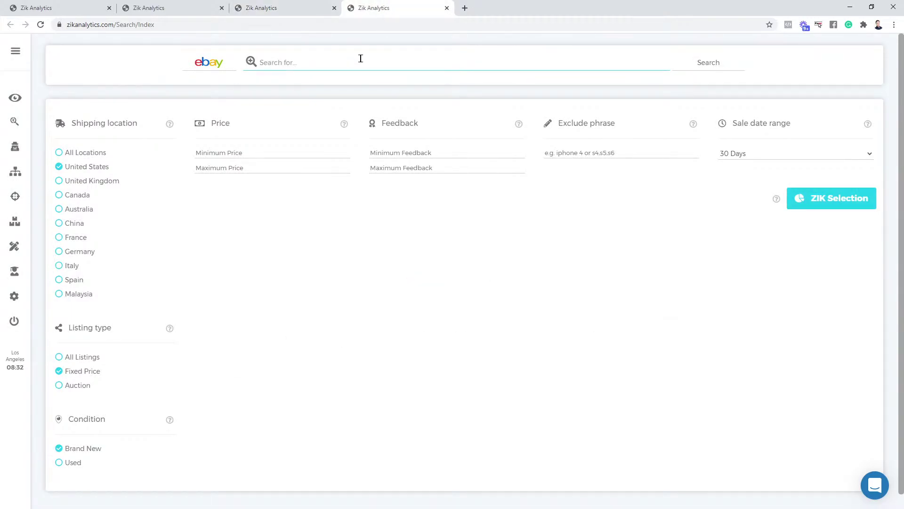
type("cheap smartphone")
key("Return")
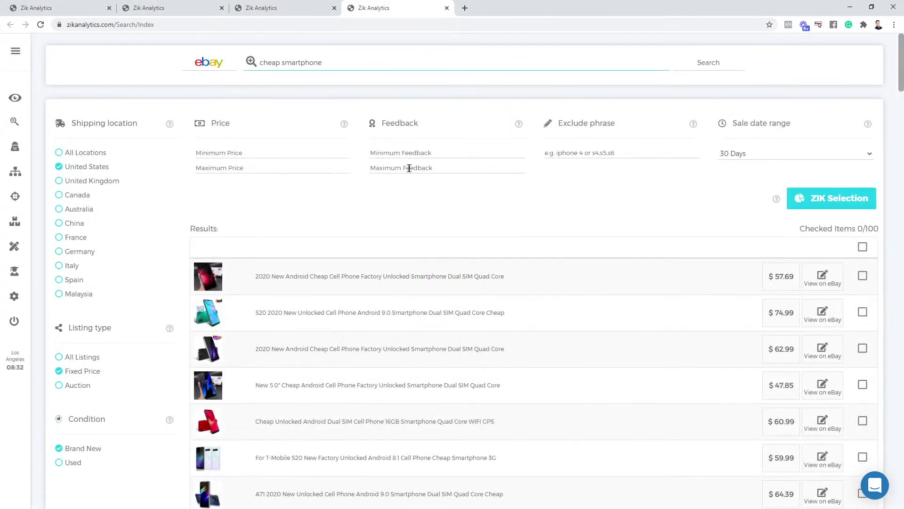
left_click(863, 247)
left_click(838, 197)
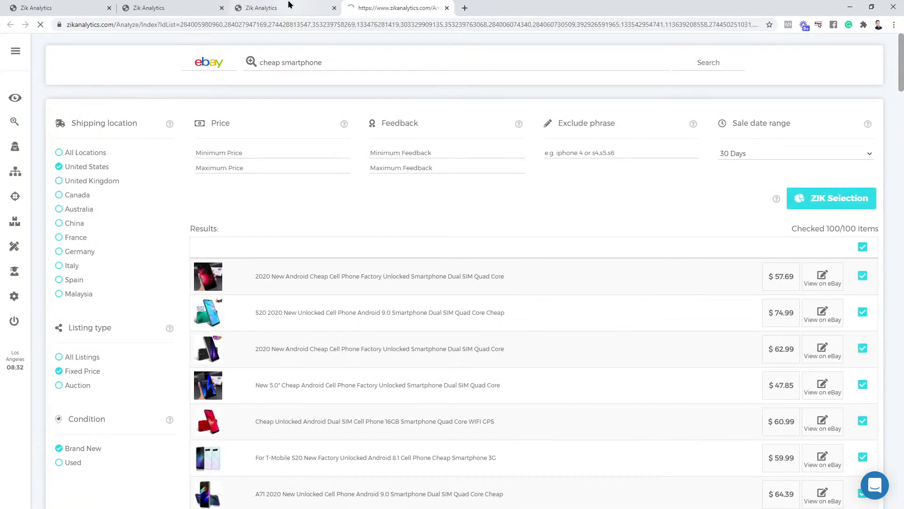
- Run ZIK Selection on all results of the "mini smartphone" search
left_click(289, 5)
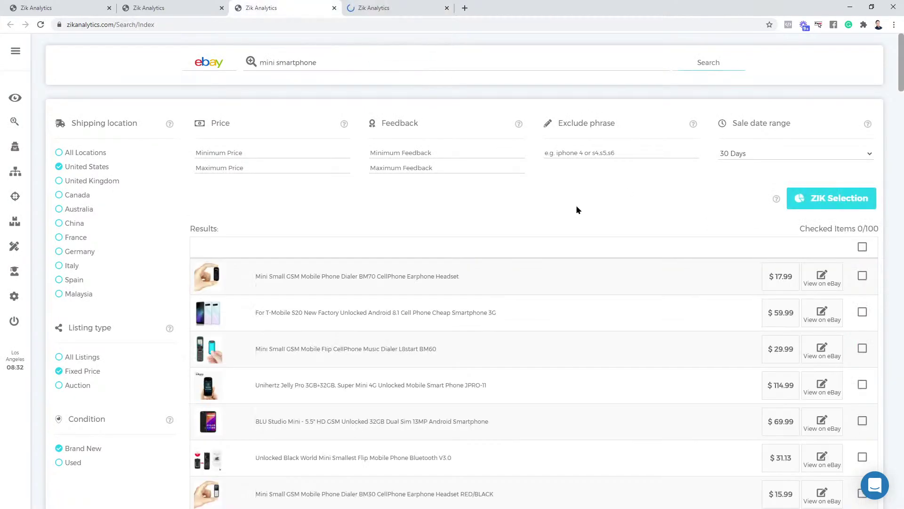
left_click(858, 248)
left_click(831, 199)
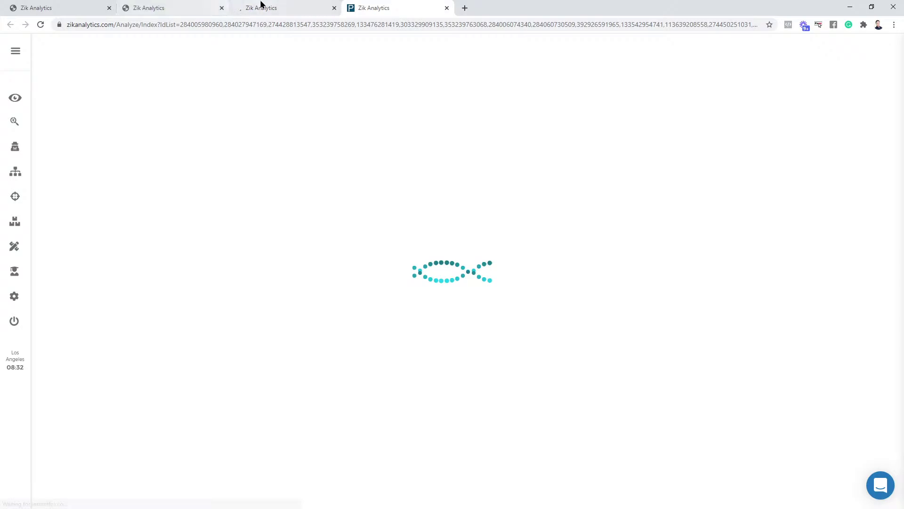
- Run ZIK Selection on all results of the "Smartphone" search in its own tab
left_click(262, 5)
left_click(188, 6)
left_click(864, 247)
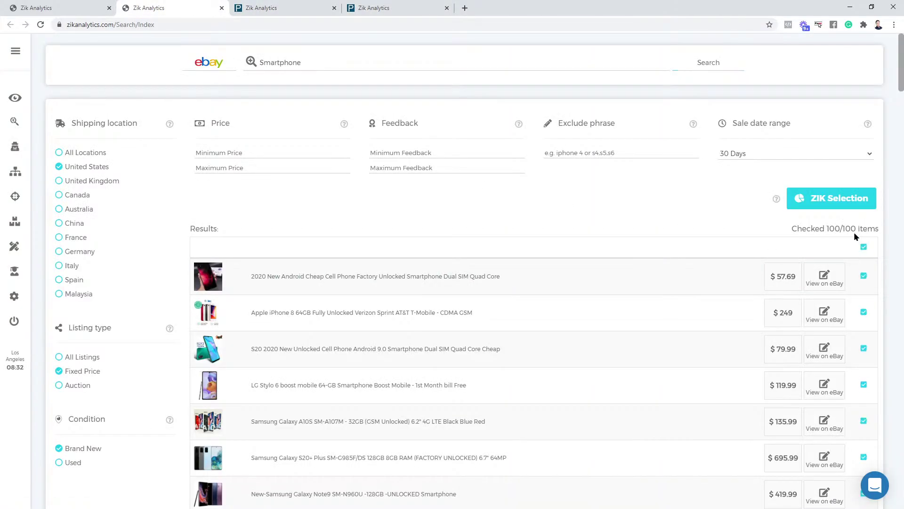
left_click(831, 198)
left_click(420, 4)
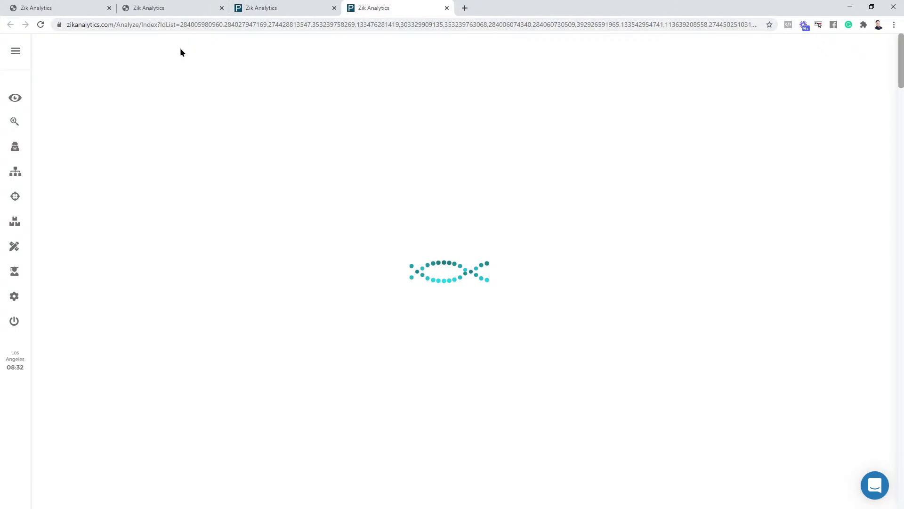
left_click(137, 8)
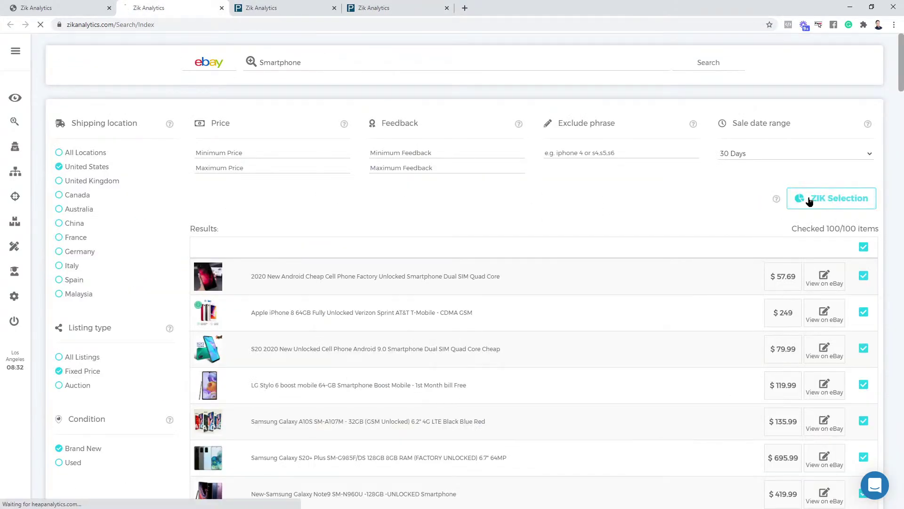
left_click(831, 197)
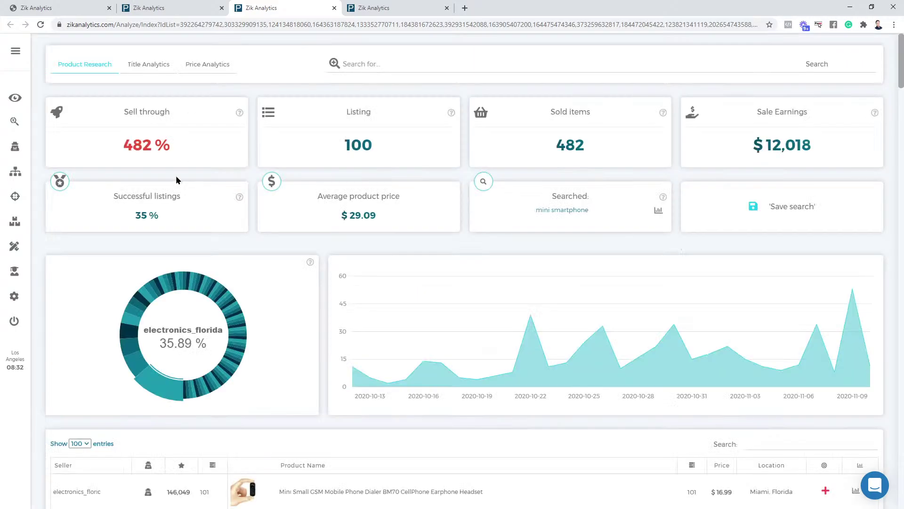
- Review the Smartphone report's sales summary figures and its best-selling listings
left_click(165, 9)
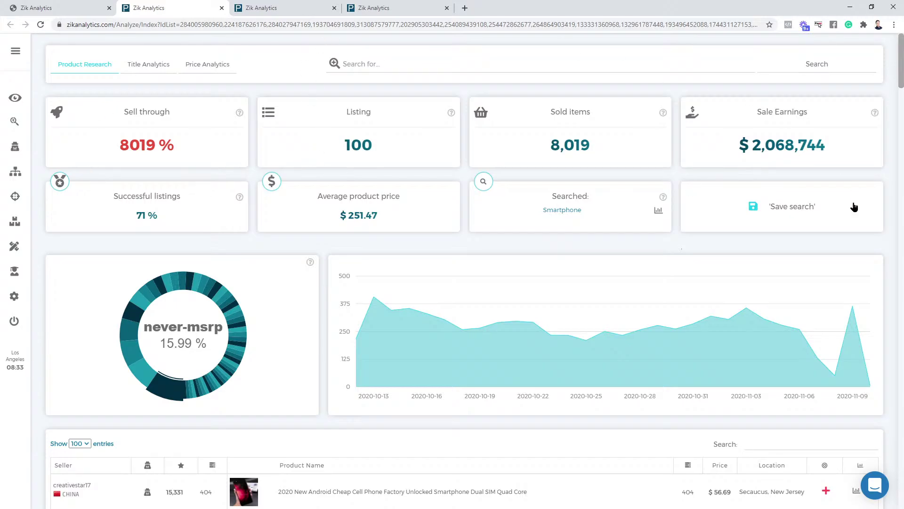
scroll(450, 216, "down", 7)
scroll(423, 212, "down", 2)
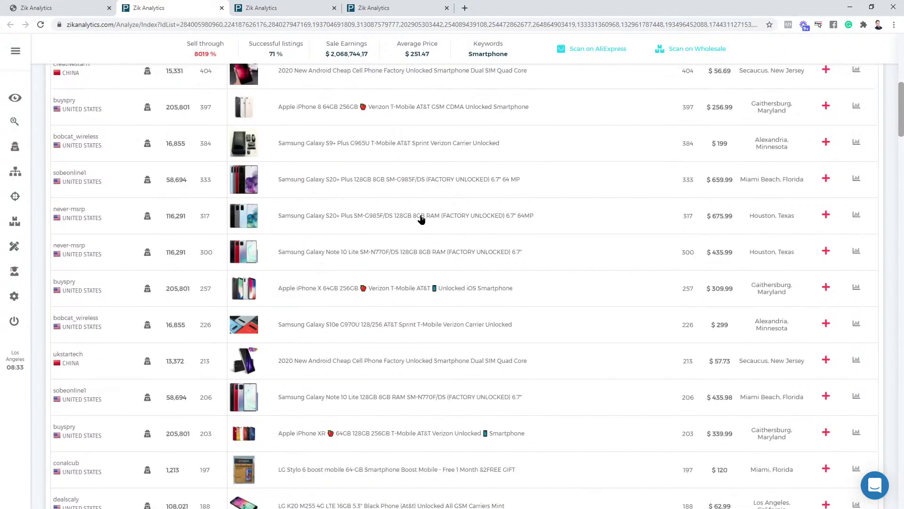
scroll(418, 216, "up", 8)
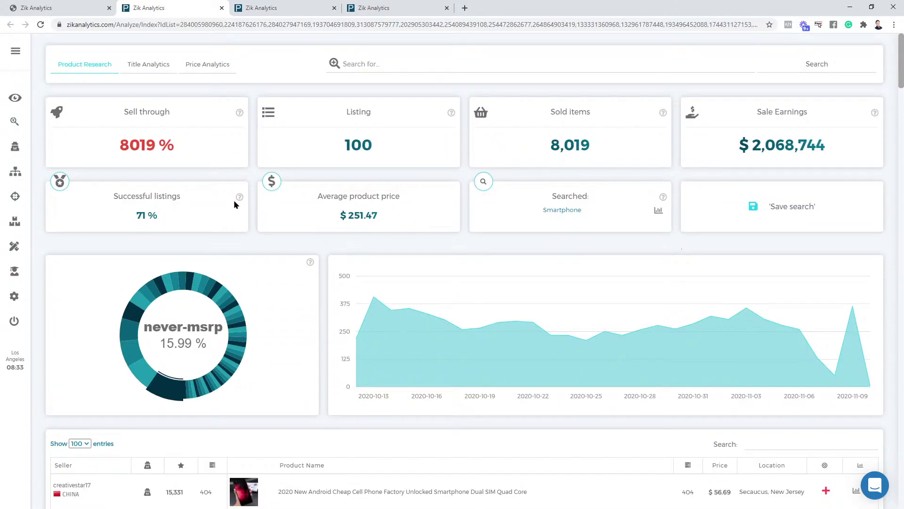
scroll(413, 196, "down", 5)
scroll(410, 200, "down", 3)
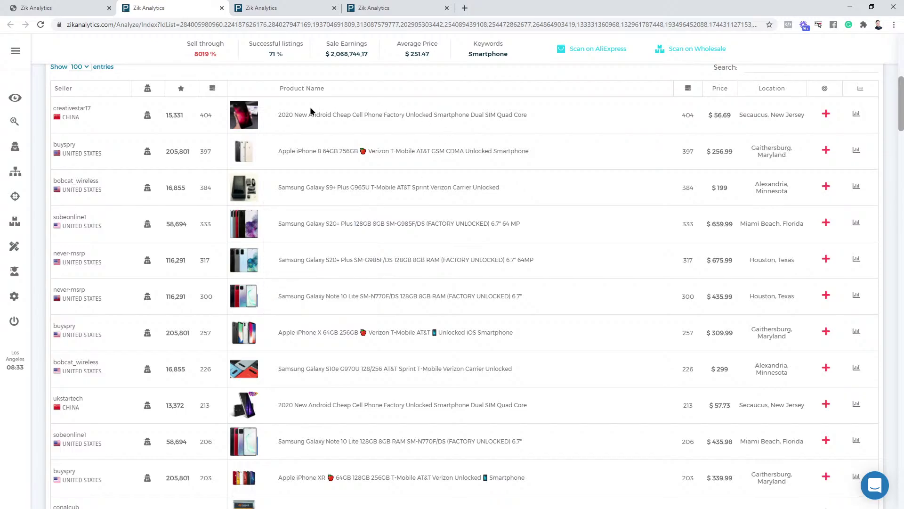
scroll(320, 160, "up", 8)
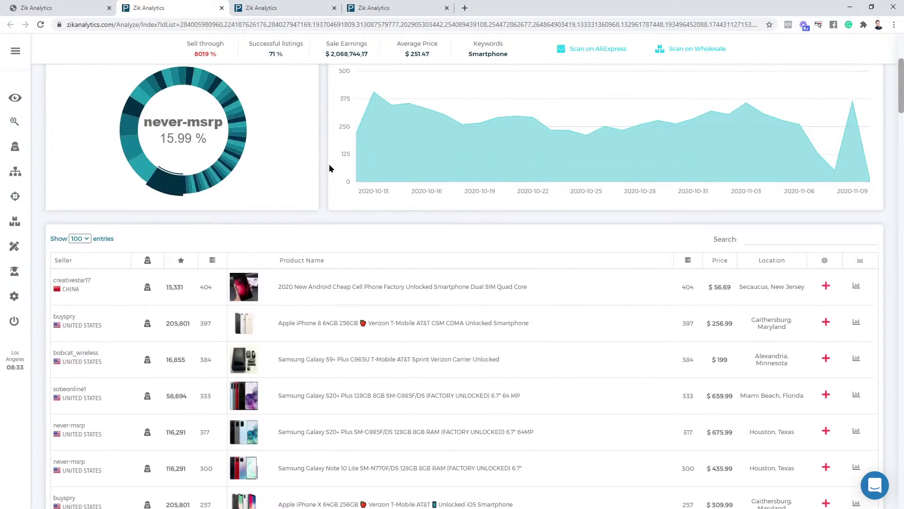
- Examine the titles in the Smartphone report's listing table against the searched keyword, looking for the keywords top sellers use
left_click_drag(542, 209, 601, 214)
scroll(590, 239, "down", 5)
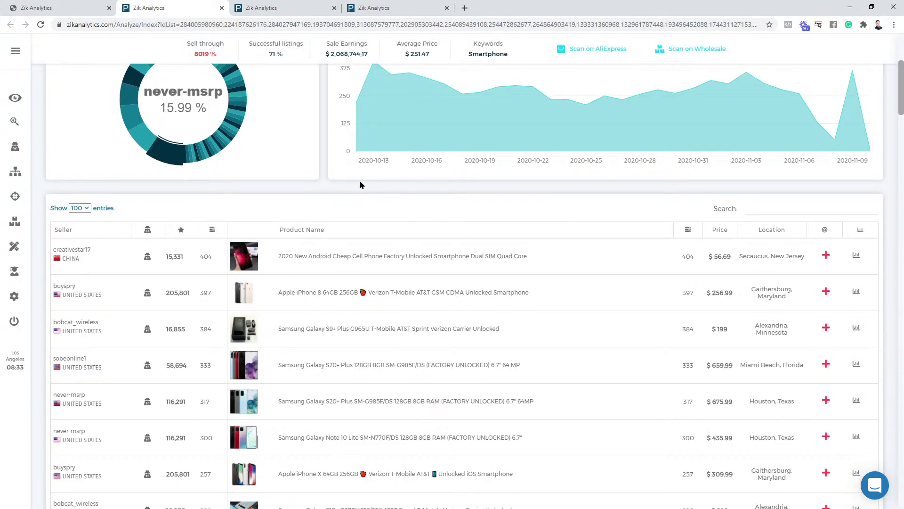
scroll(353, 201, "down", 2)
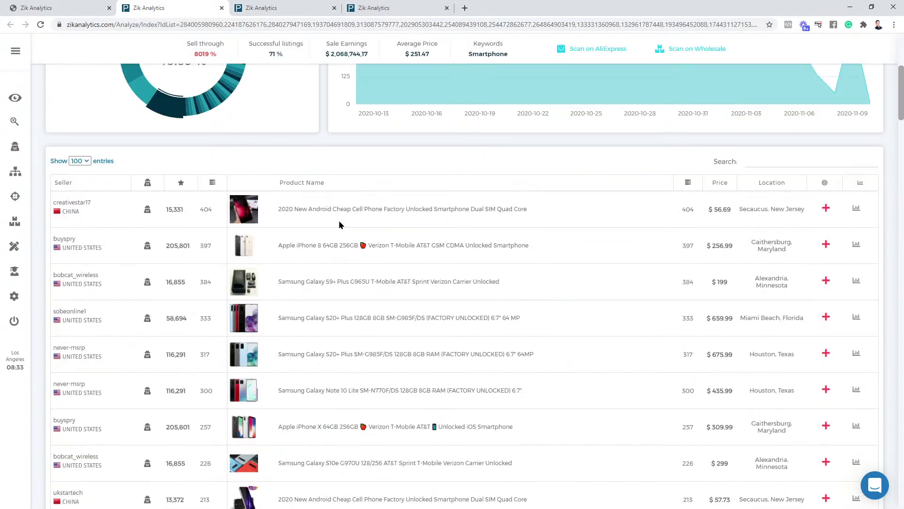
mouse_move(241, 343)
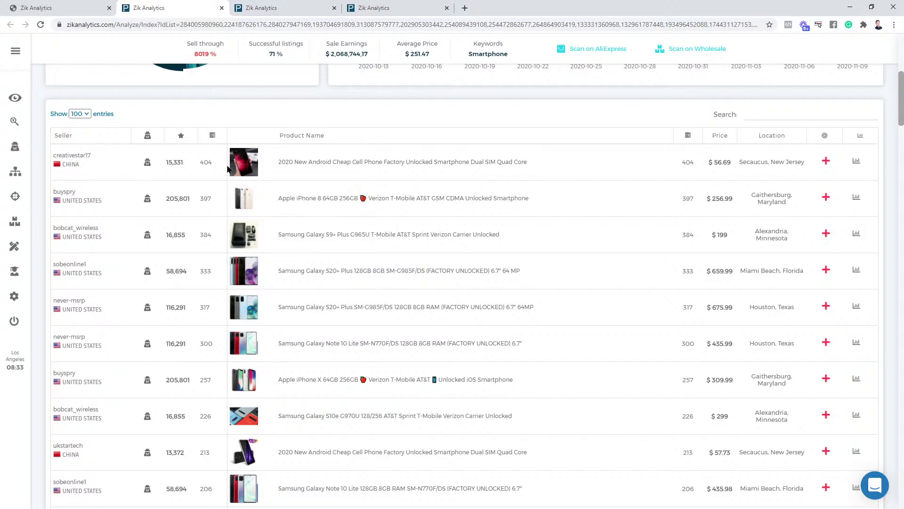
mouse_move(231, 159)
scroll(315, 272, "down", 1)
scroll(315, 347, "down", 3)
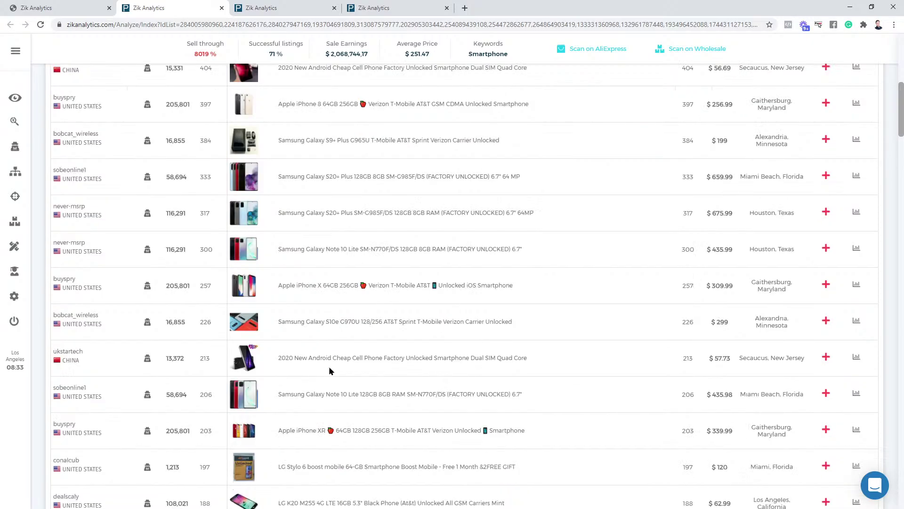
scroll(310, 271, "up", 1)
scroll(284, 225, "down", 2)
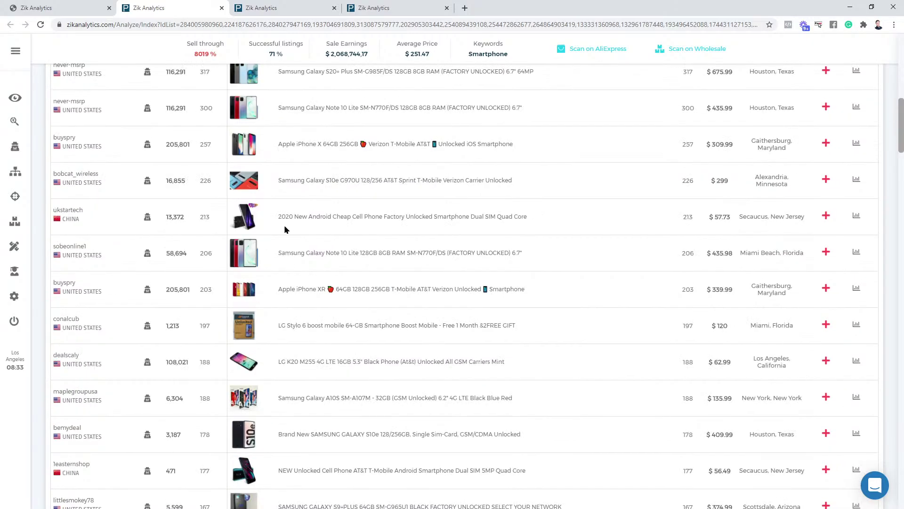
scroll(300, 239, "up", 3)
scroll(302, 241, "up", 3)
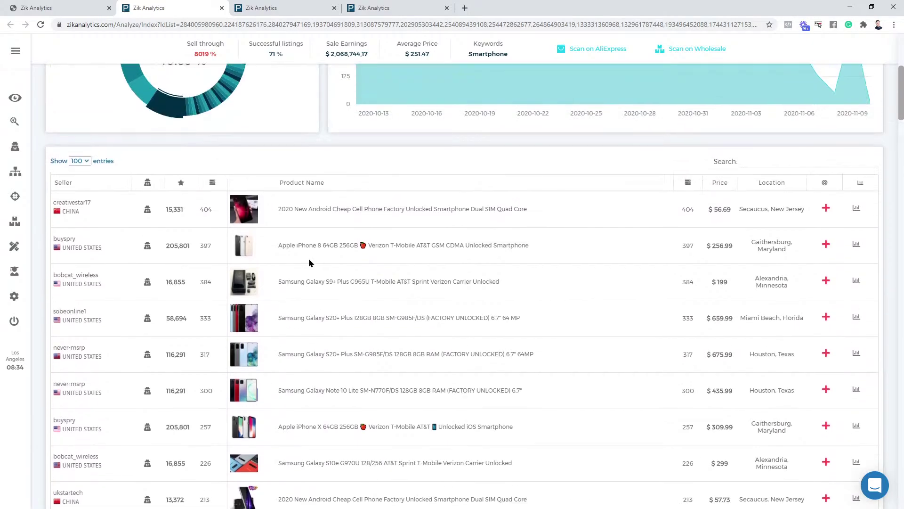
scroll(308, 290, "down", 3)
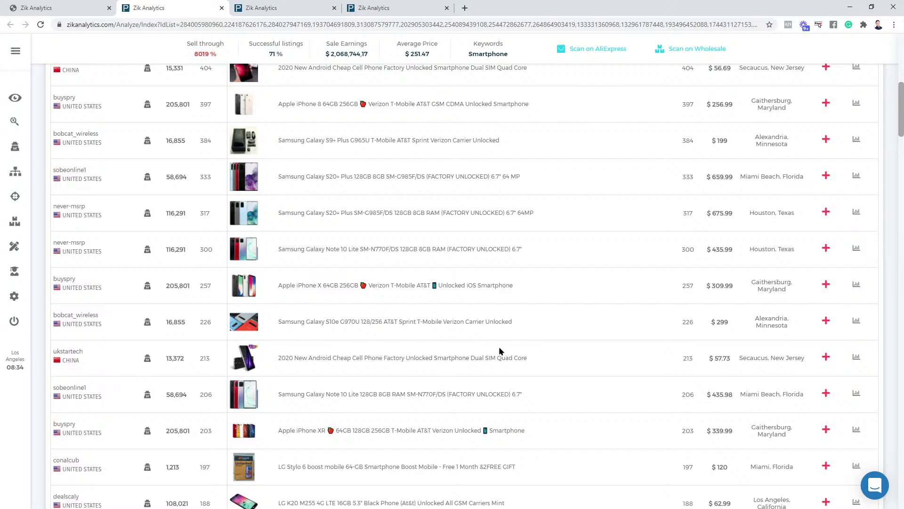
scroll(509, 358, "down", 1)
scroll(509, 356, "down", 2)
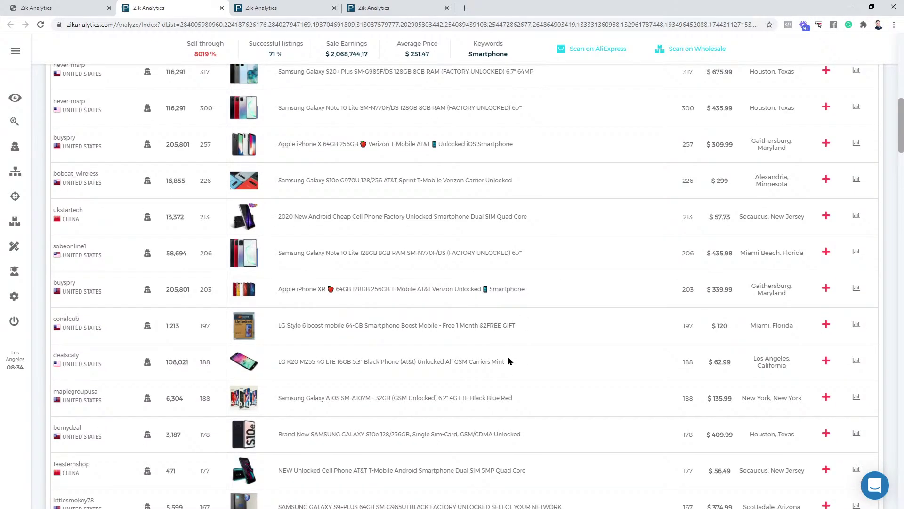
scroll(338, 221, "down", 1)
scroll(336, 236, "down", 1)
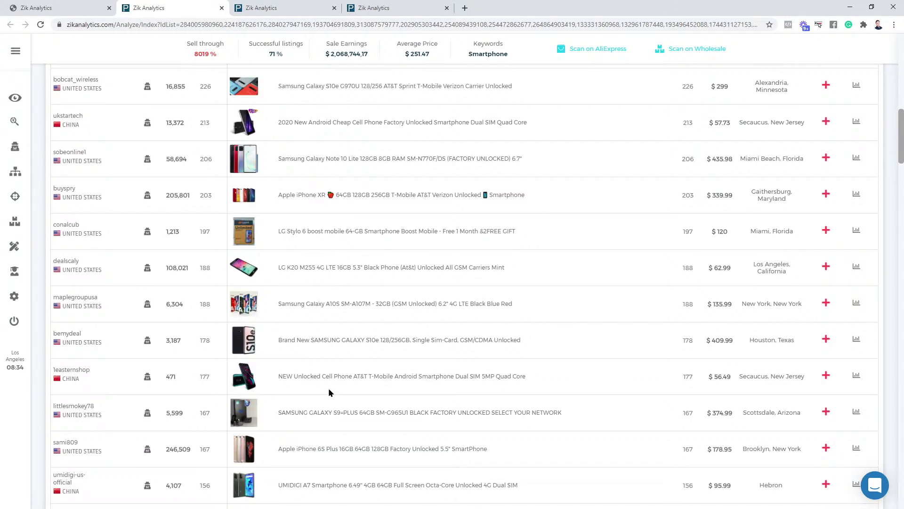
scroll(327, 410, "up", 2)
scroll(308, 422, "down", 2)
scroll(288, 380, "up", 1)
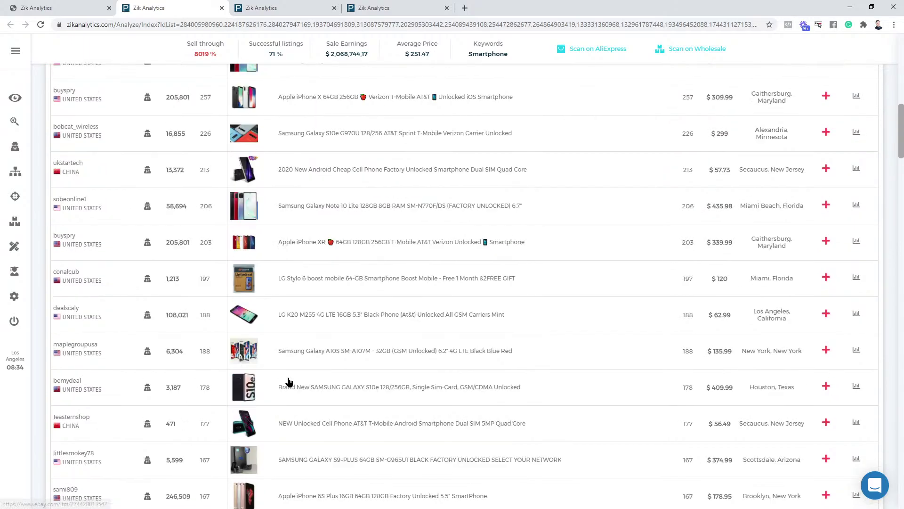
scroll(297, 368, "up", 20)
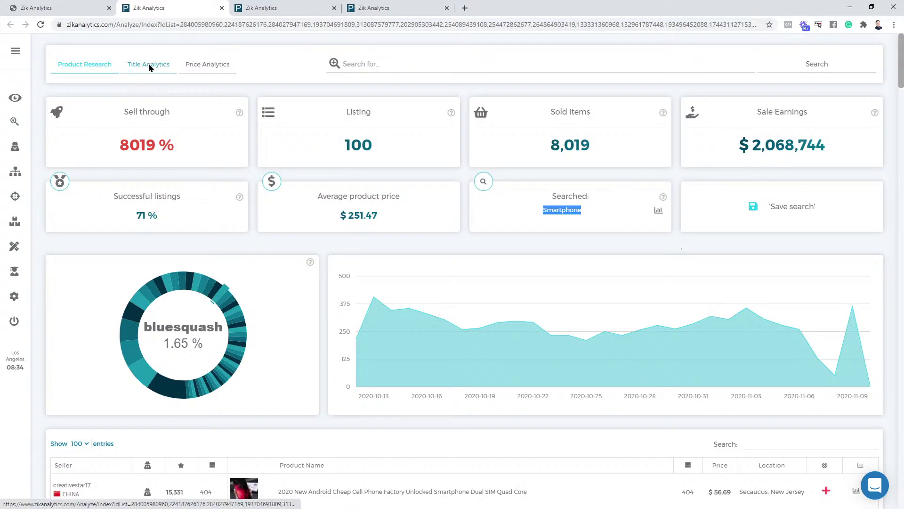
- Examine the first three pages of long tail keywords in the Smartphone report's Title Analytics
left_click(149, 66)
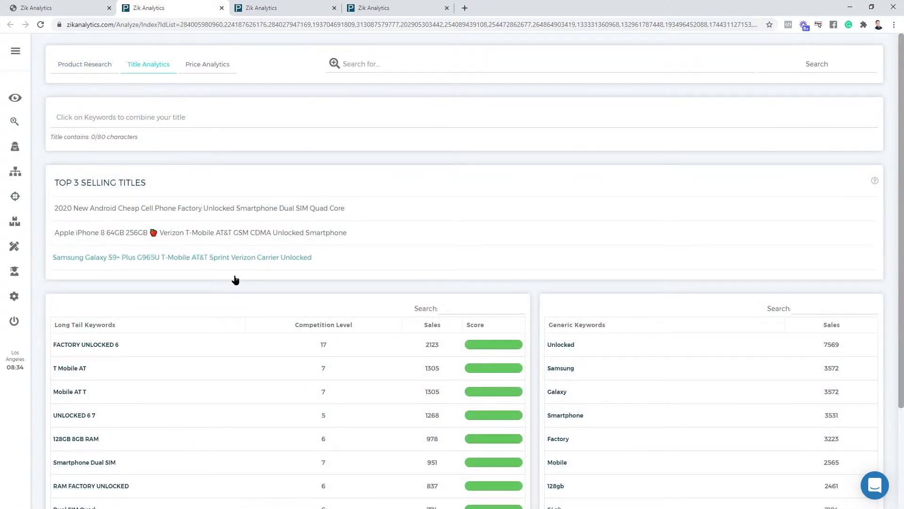
scroll(235, 279, "down", 3)
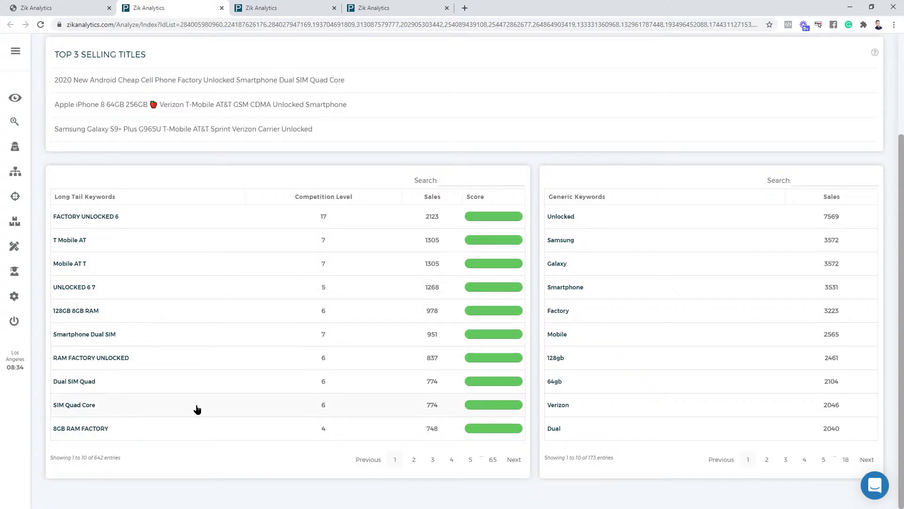
left_click(415, 461)
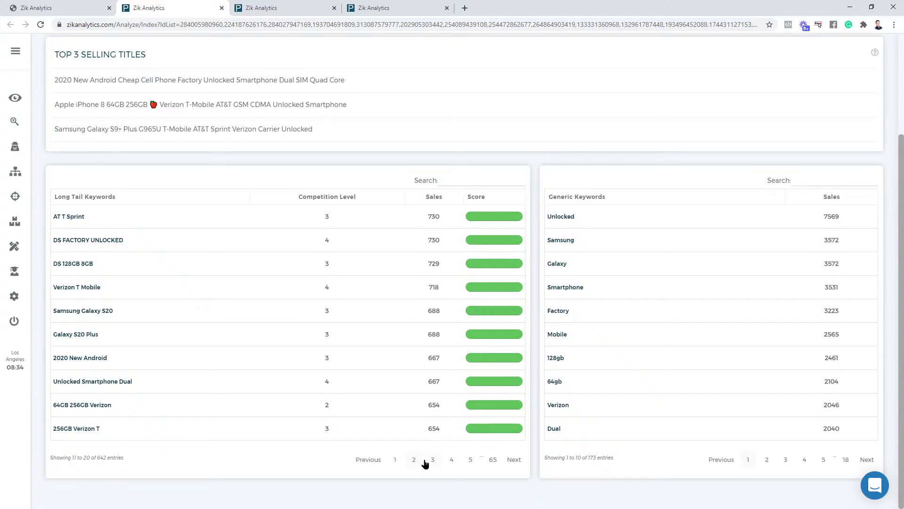
left_click(429, 462)
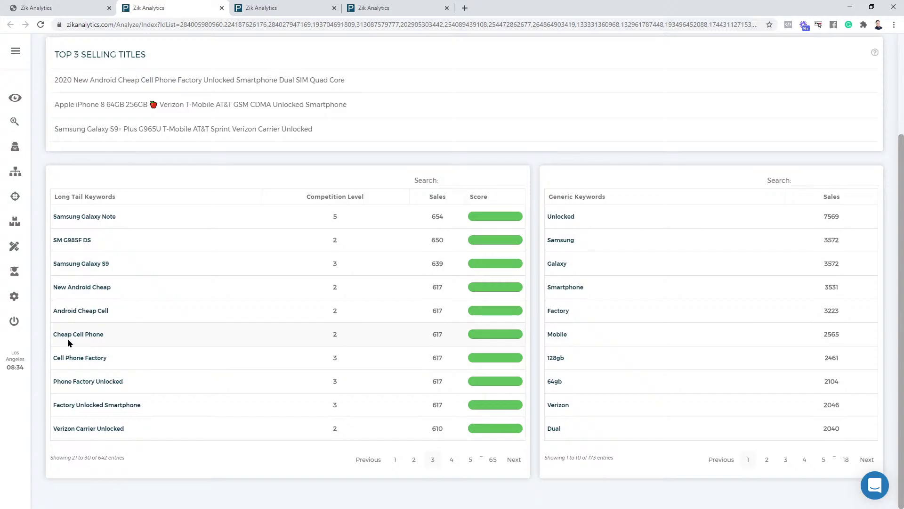
scroll(104, 325, "up", 2)
scroll(105, 325, "up", 1)
- Compare the Smartphone report's Product Research figures and listings with the mini smartphone and cheap smartphone reports
left_click(74, 70)
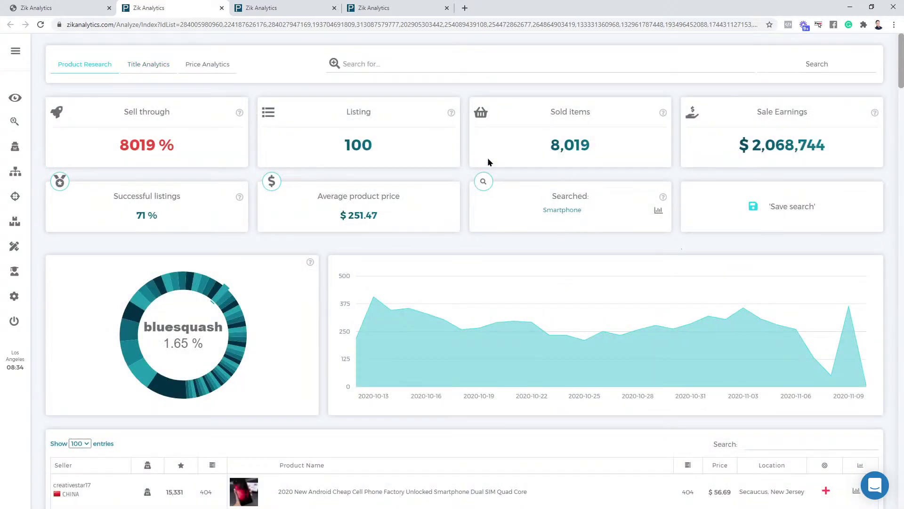
scroll(488, 162, "down", 9)
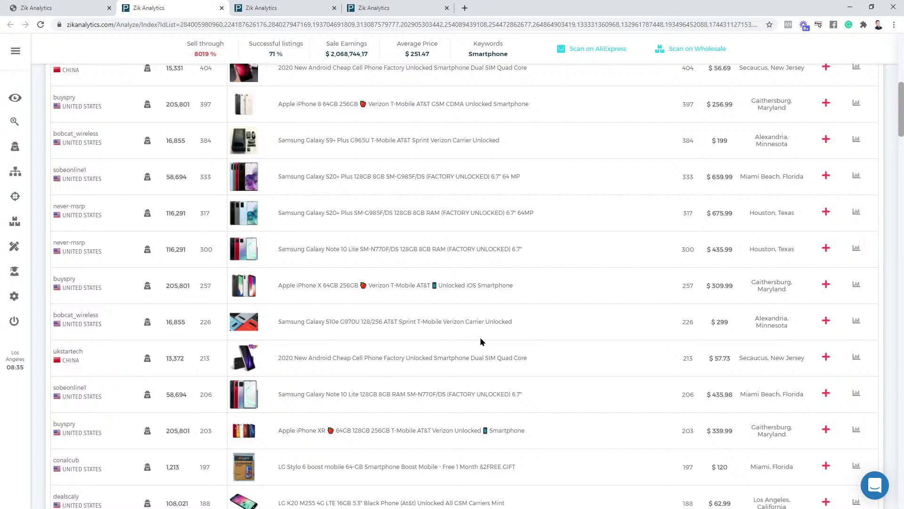
key("ctrl+Tab")
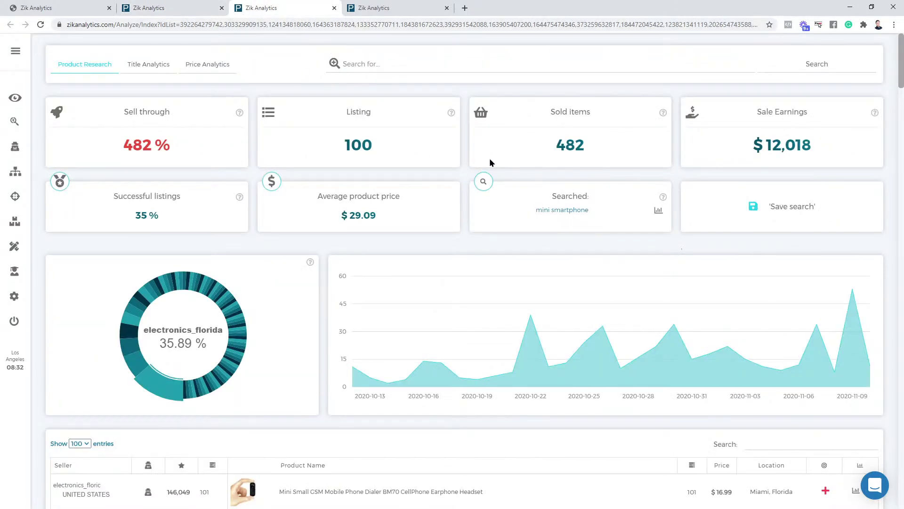
key("ctrl+Tab")
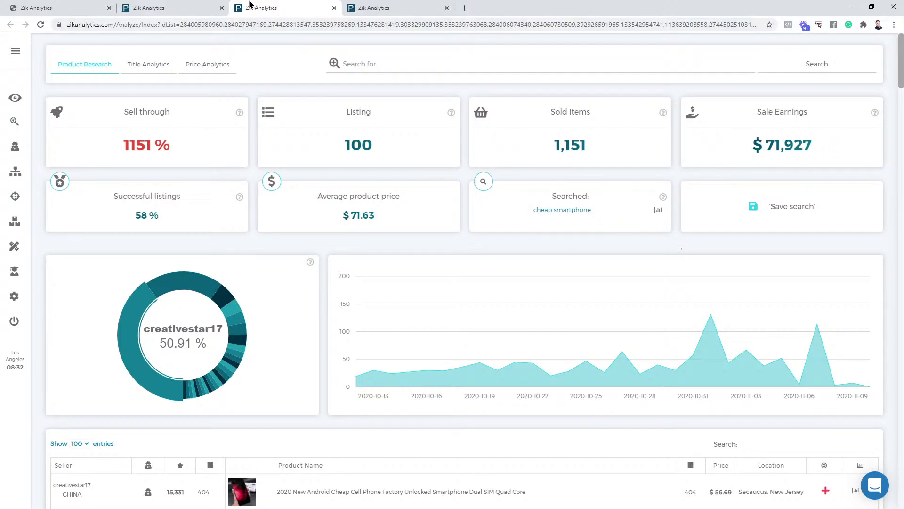
left_click(384, 5)
left_click(314, 5)
left_click(394, 4)
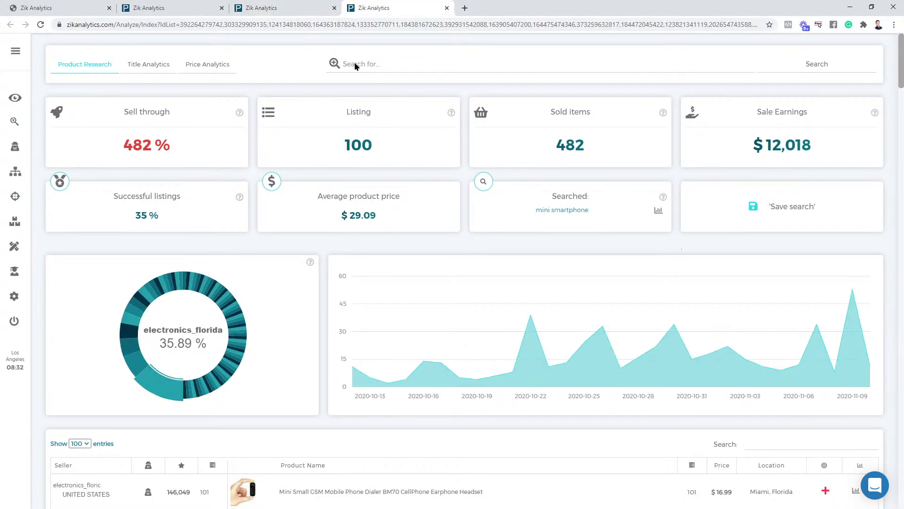
- Open Product Research in a new tab and place it between the mini smartphone and cheap smartphone reports
left_click(35, 135)
left_click(511, 3)
left_click_drag(511, 2, 424, 4)
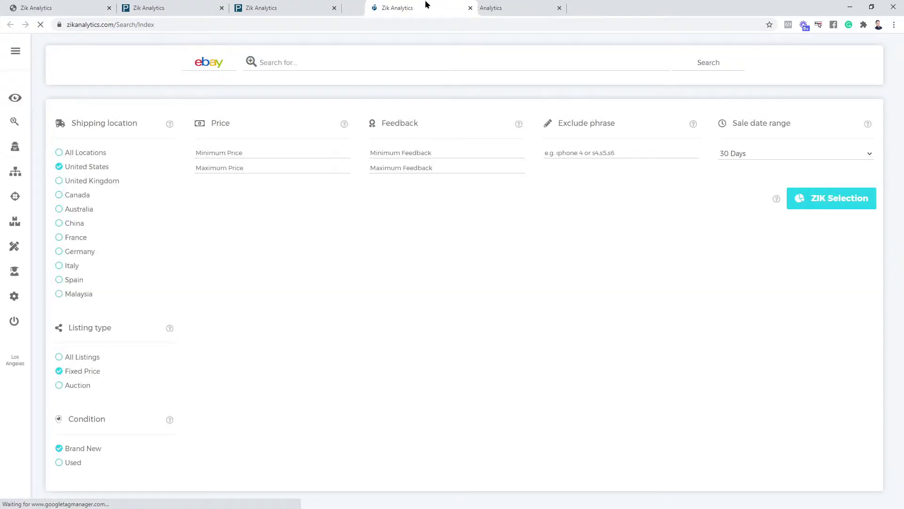
- Search eBay for "cheap cell phone" in the new research tab and run ZIK Selection on all results
left_click(302, 64)
type("cheap")
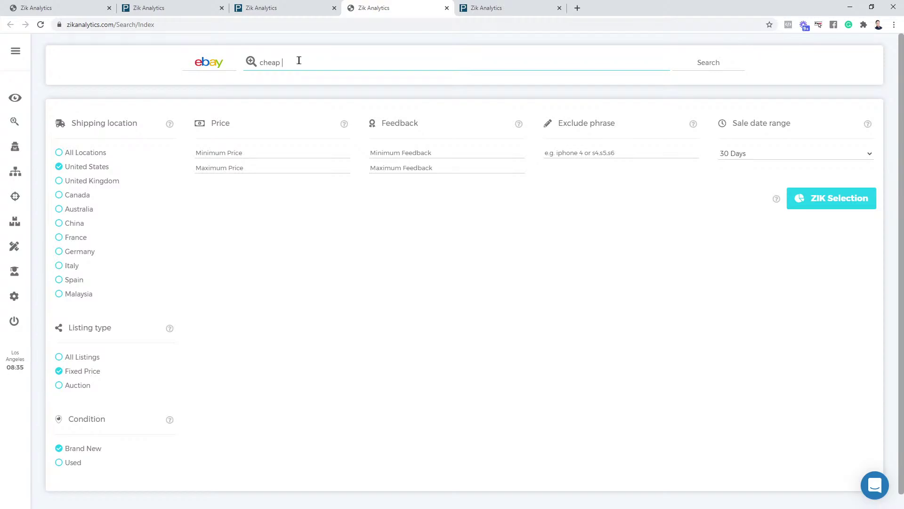
type(" cell phone")
key("Return")
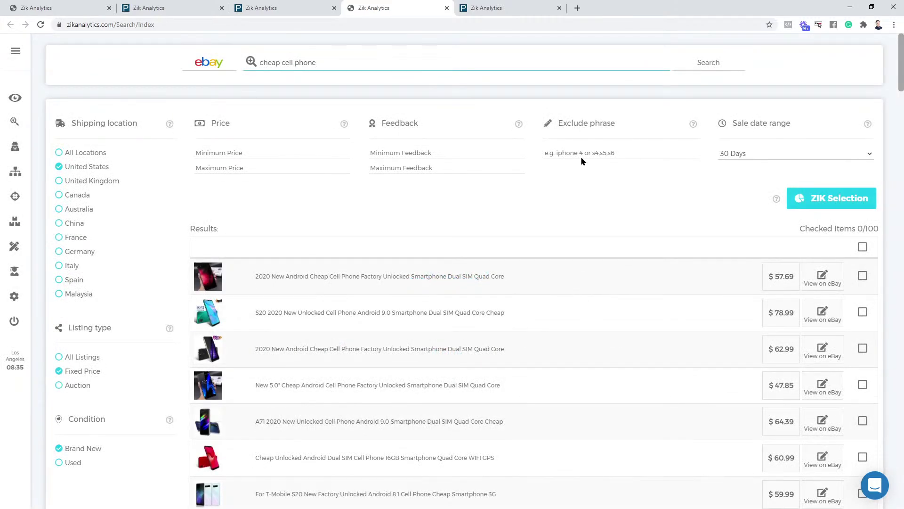
left_click(863, 247)
left_click(832, 198)
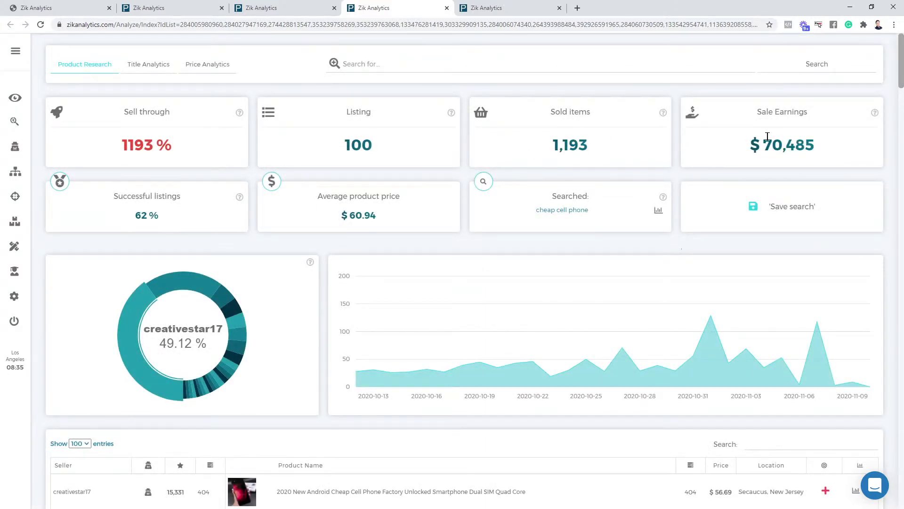
- Compare the cheap cell phone report's Product Research figures with those of the smartphone and cheap smartphone reports
left_click(154, 14)
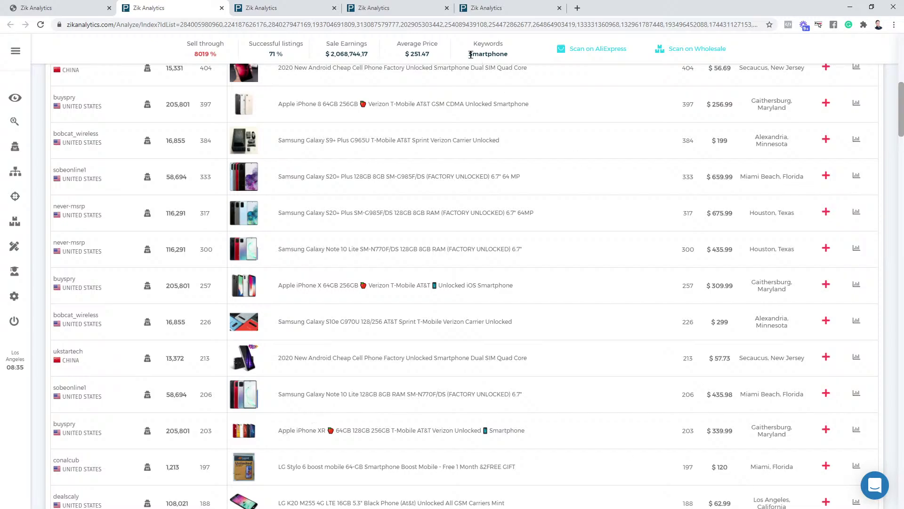
left_click(416, 10)
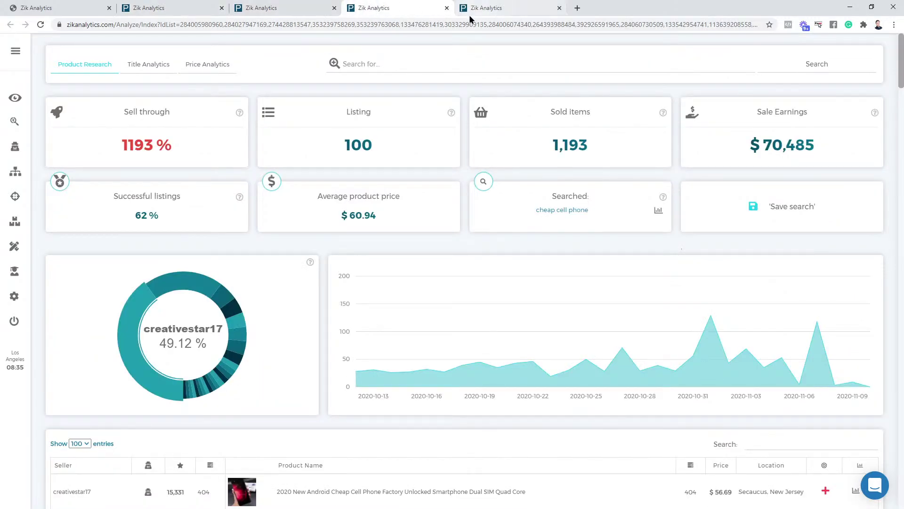
left_click(281, 12)
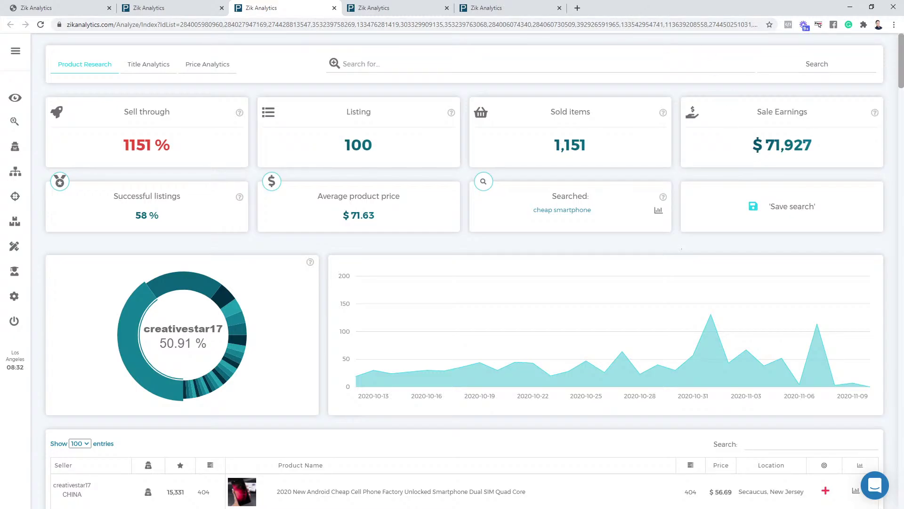
key("ctrl+shift+Escape")
left_click_drag(596, 3, 903, 156)
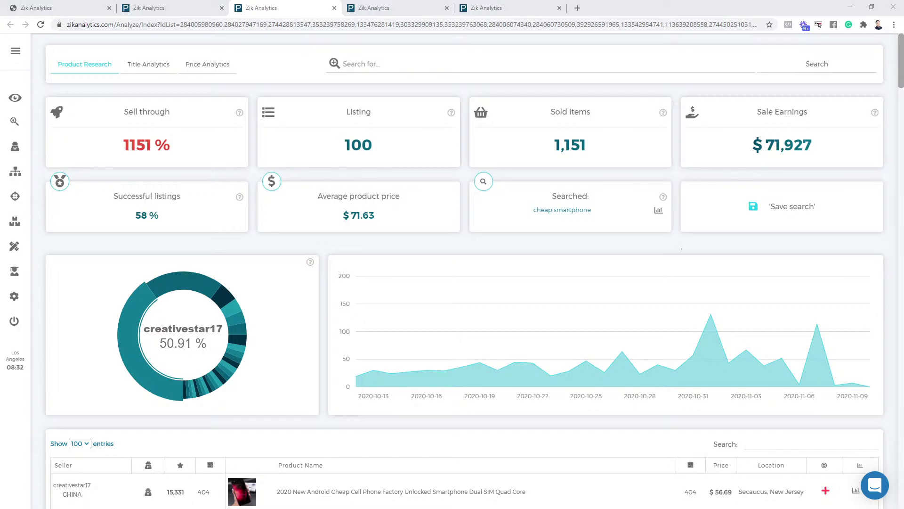
- Examine the cheap smartphone report's product listings, including sellers, titles, sales, prices and locations, and return to its summary figures
scroll(465, 282, "down", 8)
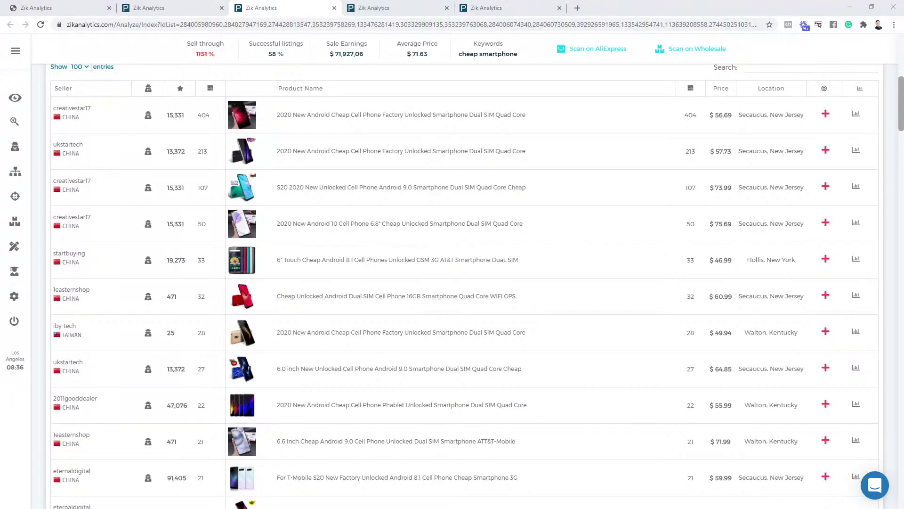
scroll(763, 230, "down", 7)
scroll(763, 230, "up", 2)
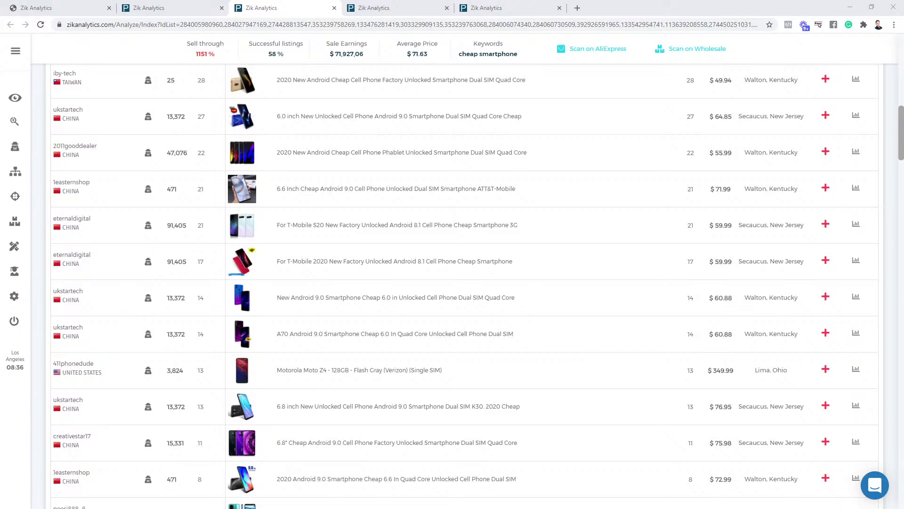
scroll(464, 283, "down", 1)
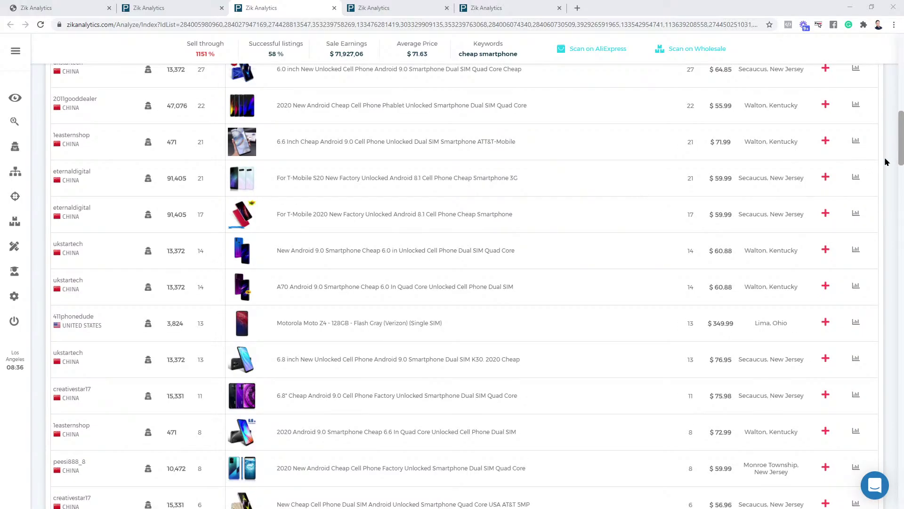
scroll(901, 165, "down", 1)
mouse_move(902, 165)
left_mouse_down()
mouse_move(890, 120)
mouse_move(894, 152)
left_mouse_up()
scroll(898, 434, "down", 2)
left_click_drag(900, 161, 896, 83)
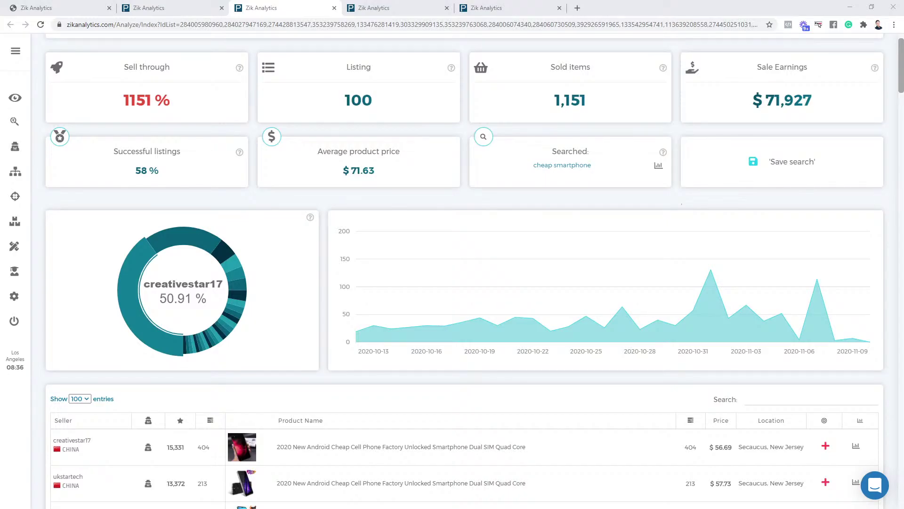
scroll(465, 271, "up", 1)
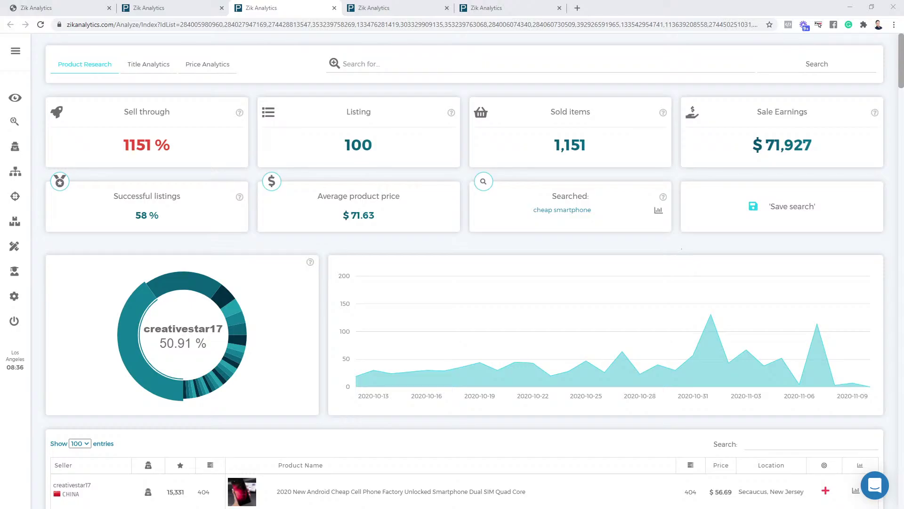
mouse_move(901, 70)
left_mouse_down()
mouse_move(901, 85)
mouse_move(901, 70)
left_mouse_up()
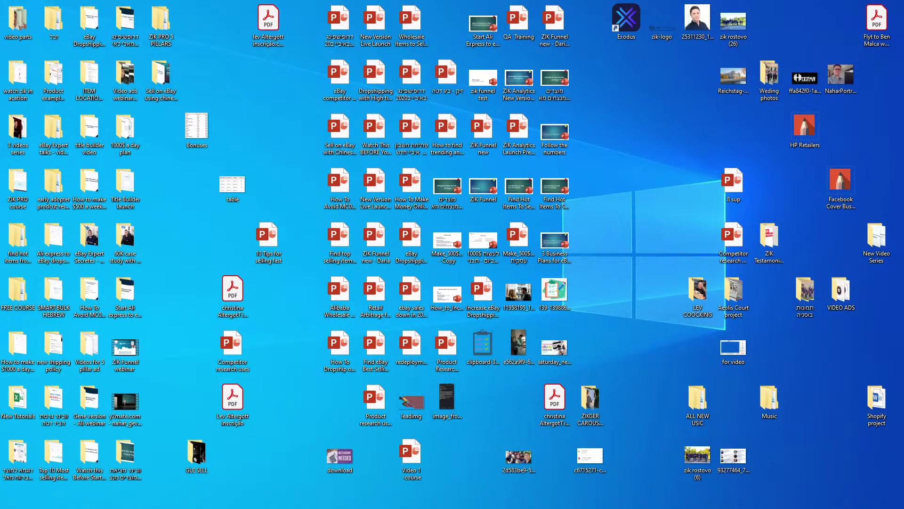
key("alt+Tab")
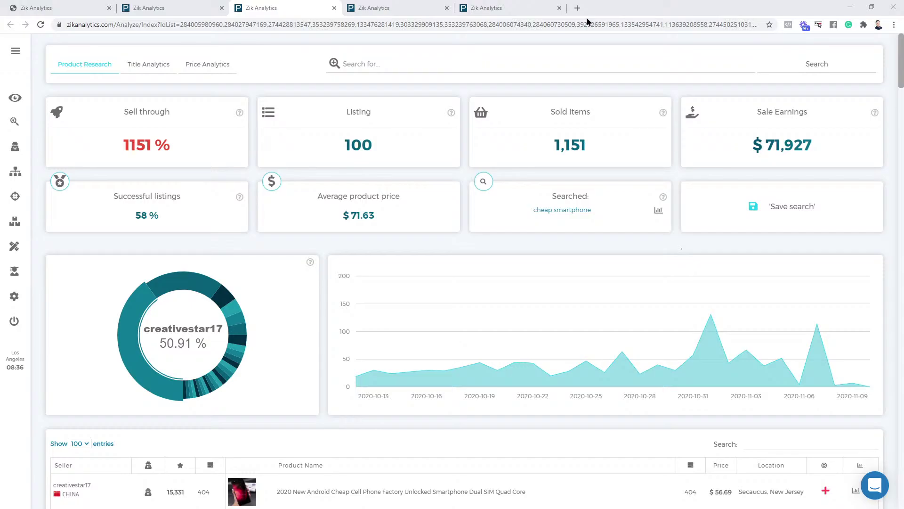
right_click(578, 8)
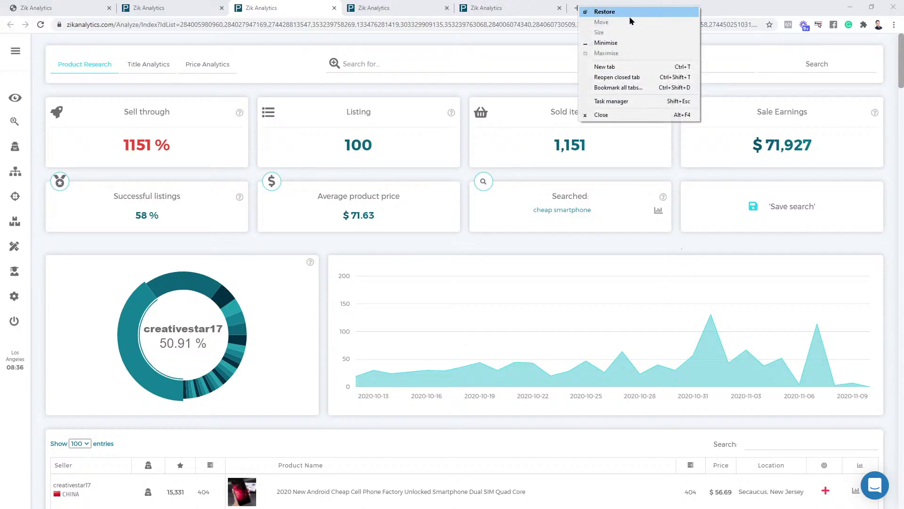
left_click(764, 13)
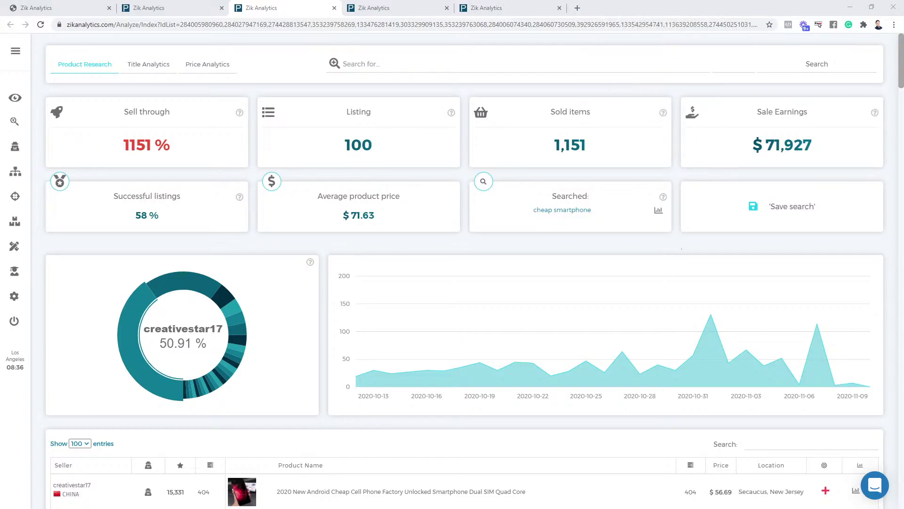